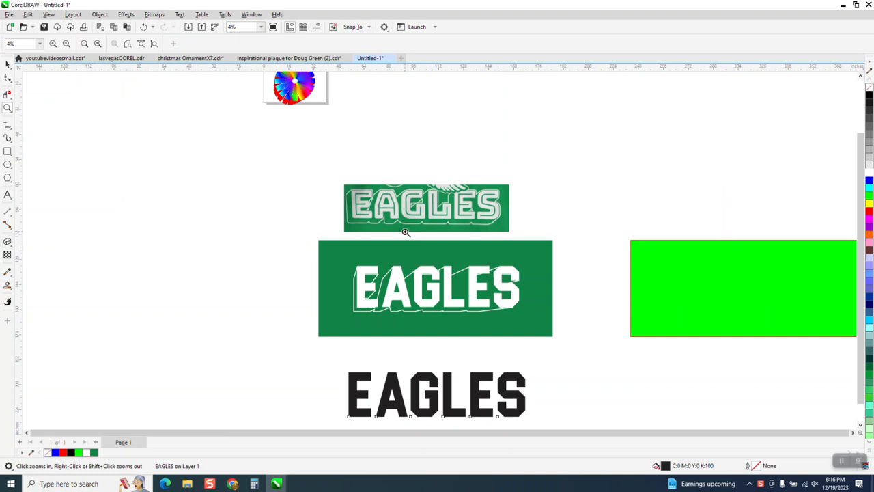
# Step: Fill the black EAGLES text below the green rectangle with bright green
pyautogui.scroll(-1, 408, 231)
pyautogui.click(7, 64)
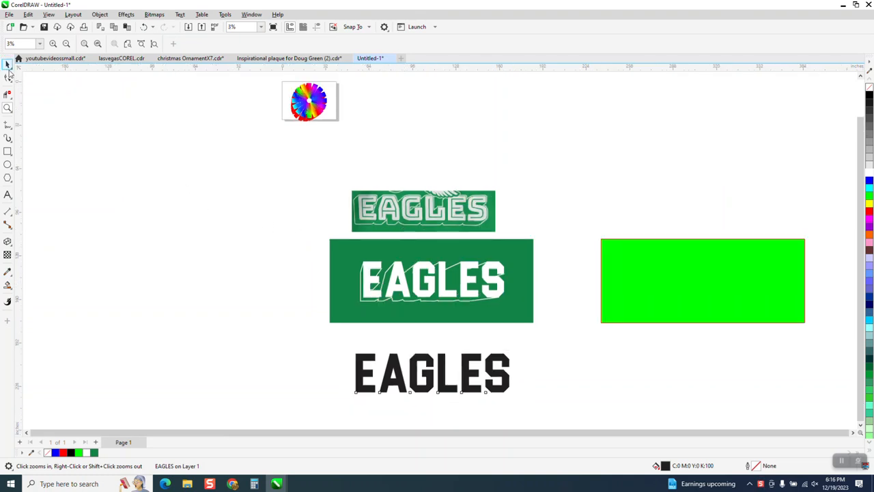
pyautogui.moveTo(347, 328); pyautogui.dragTo(576, 400)
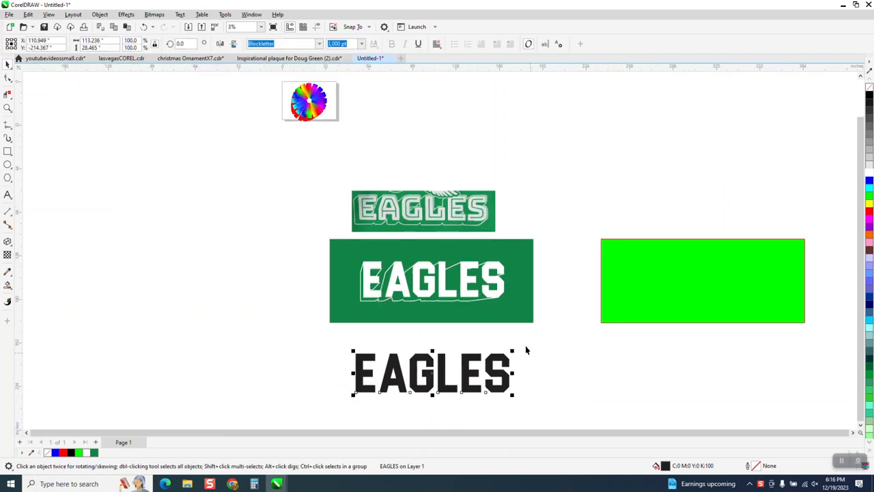
pyautogui.scroll(-1, 548, 335)
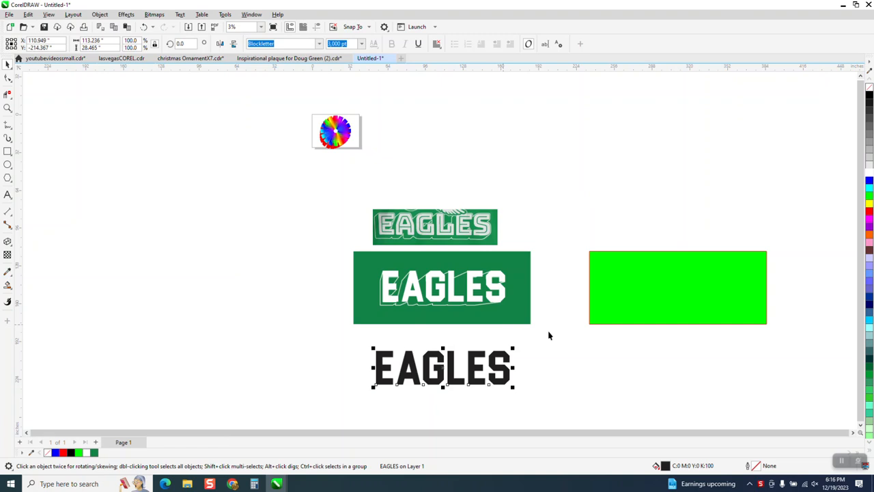
pyautogui.click(869, 204)
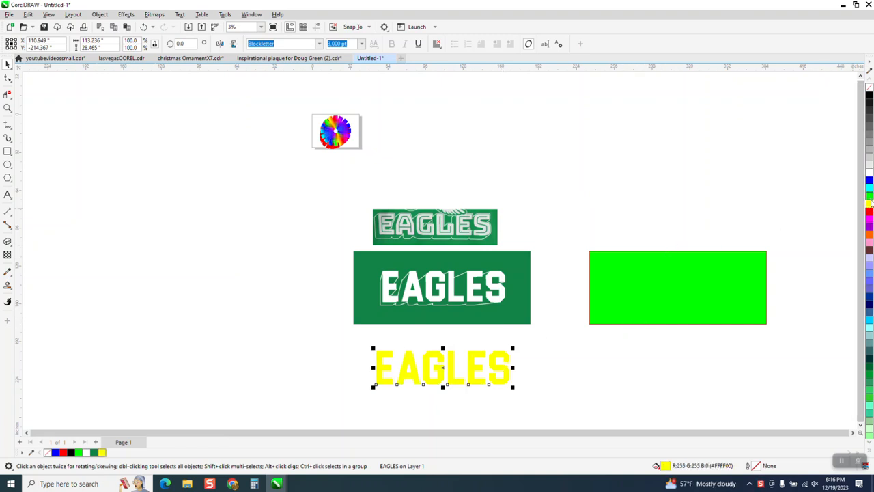
pyautogui.click(869, 196)
# Step: Extrude the bright green EAGLES text down to the left at depth 20, with the vanishing point at about -66, -23.7 inches
pyautogui.click(7, 107)
pyautogui.moveTo(357, 333); pyautogui.dragTo(533, 397)
pyautogui.click(7, 64)
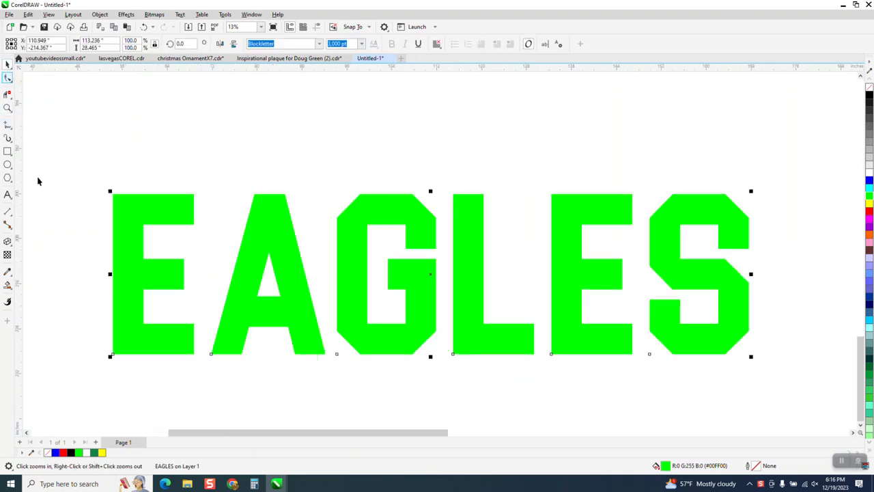
pyautogui.click(11, 247)
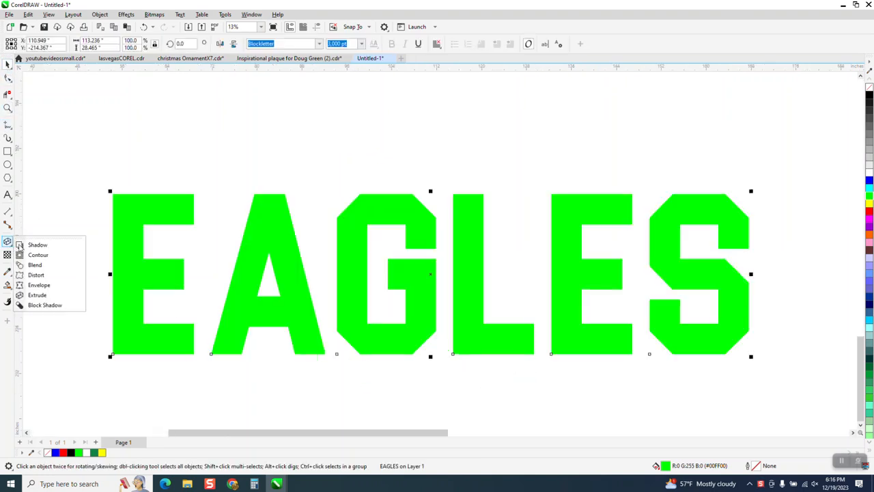
pyautogui.click(34, 295)
pyautogui.moveTo(254, 295); pyautogui.dragTo(61, 407)
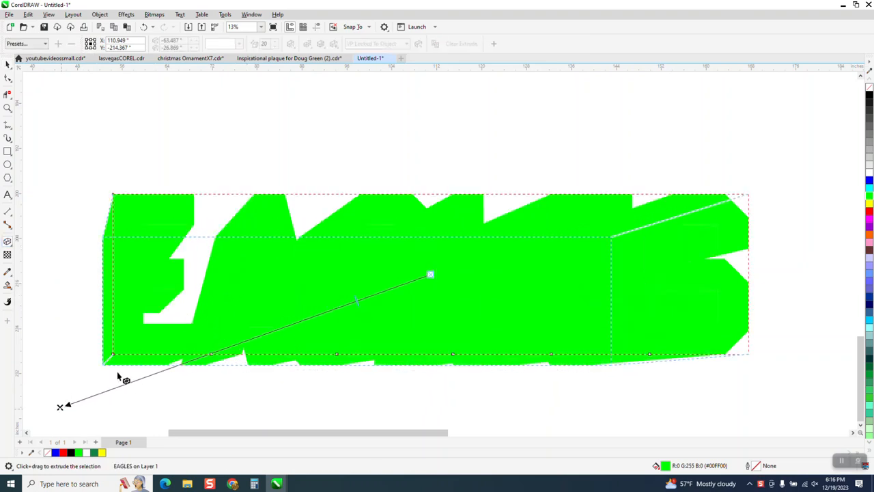
pyautogui.click(9, 64)
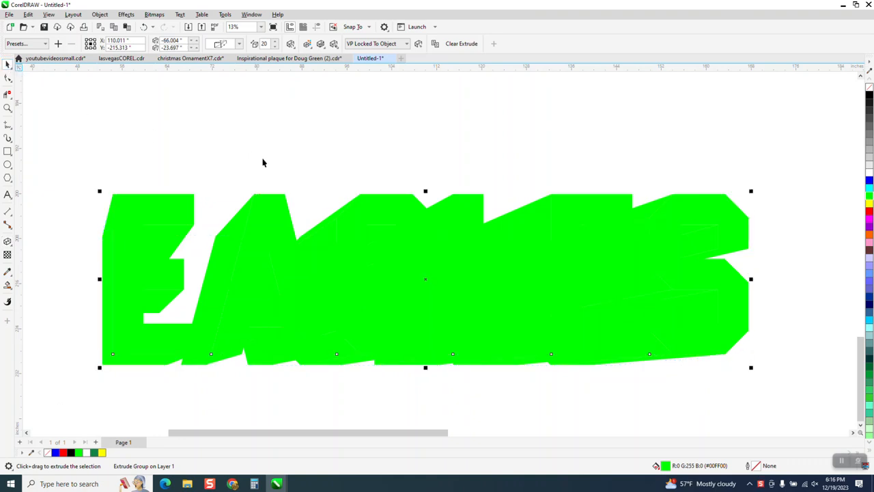
# Step: Break the extrude group apart and move the extrusion pieces 100 inches straight down, clear of the letters
pyautogui.scroll(-2, 348, 200)
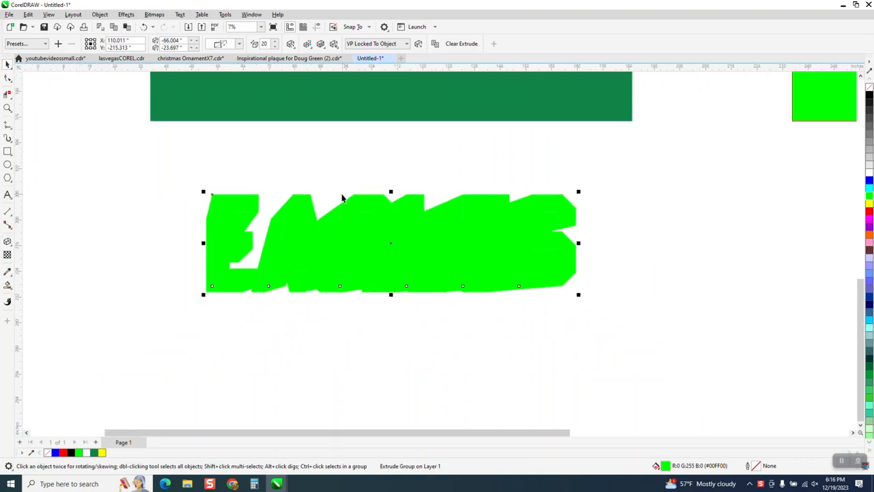
pyautogui.click(100, 15)
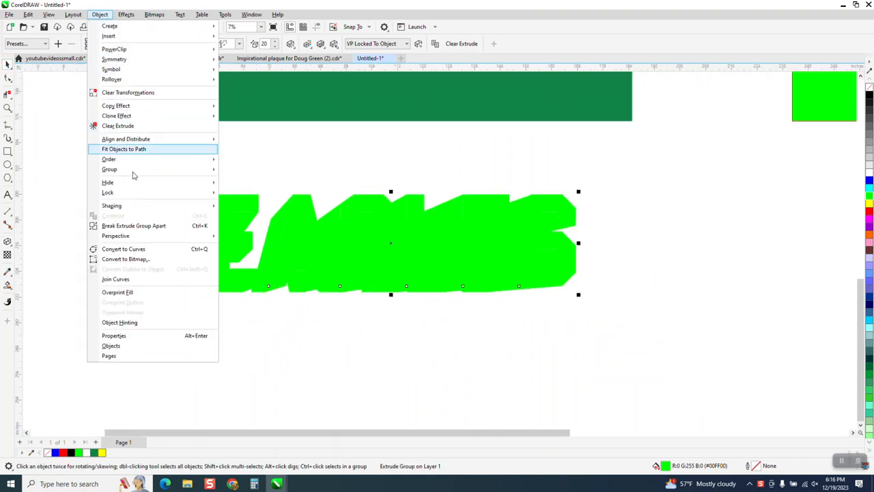
pyautogui.click(150, 228)
pyautogui.click(264, 291)
pyautogui.press('Down')
# Step: Ungroup the separated extrusion pieces below the EAGLES text
pyautogui.scroll(-3, 262, 283)
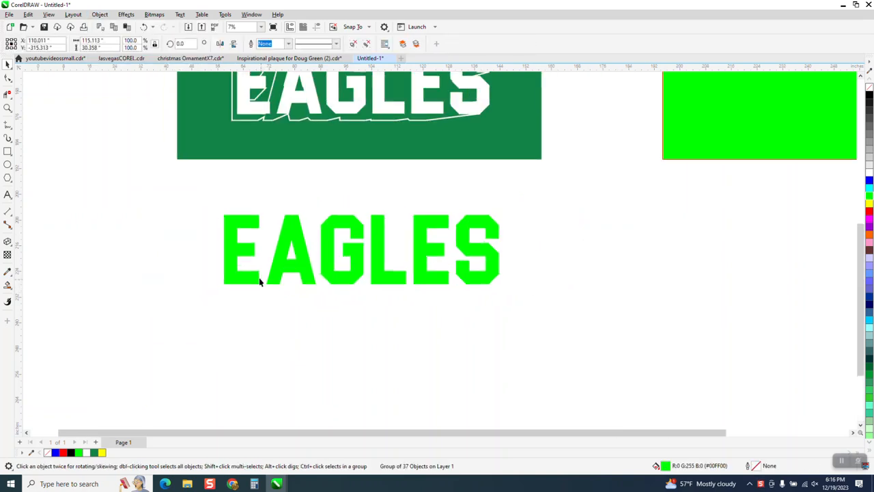
pyautogui.moveTo(208, 334); pyautogui.dragTo(462, 413)
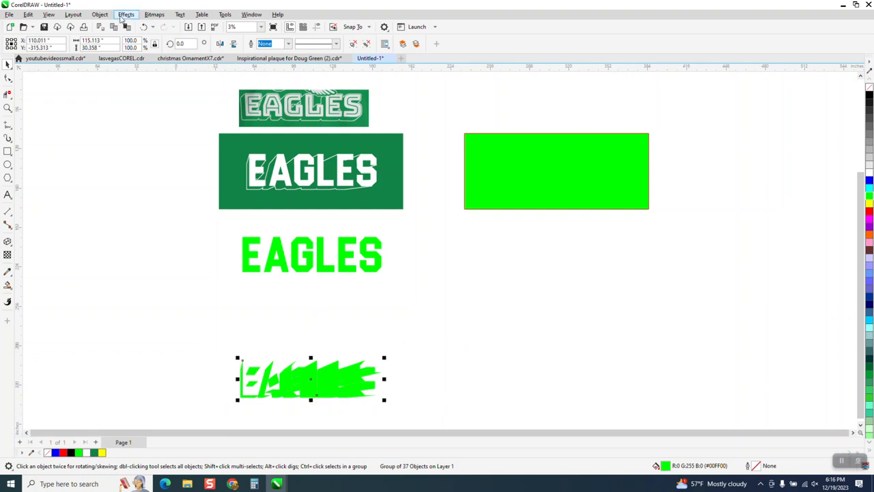
pyautogui.click(100, 14)
pyautogui.moveTo(129, 176)
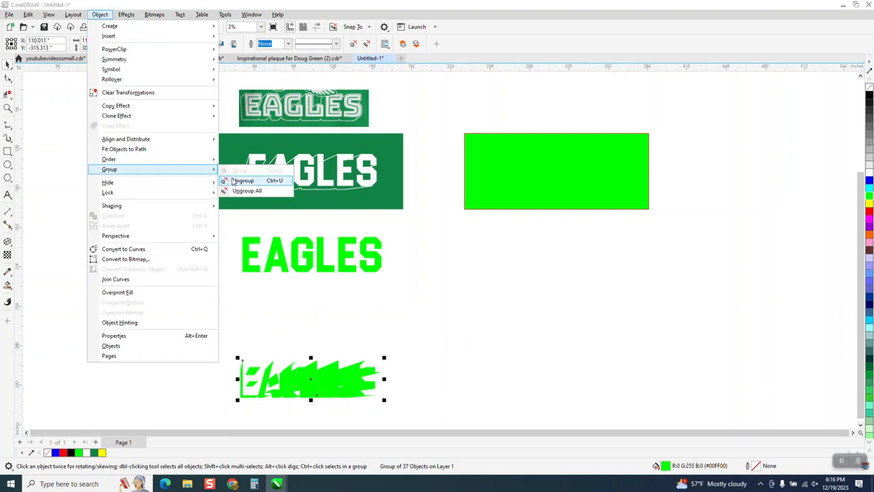
pyautogui.click(234, 181)
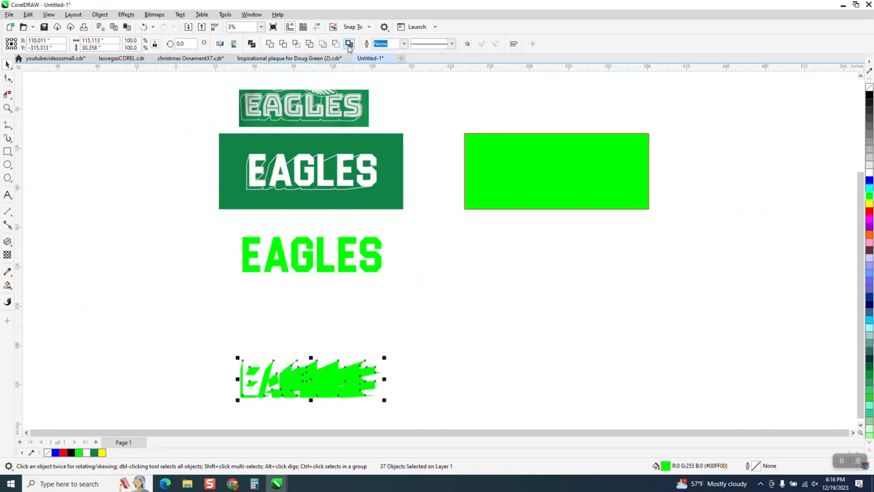
# Step: Create a boundary around the ungrouped extrusion pieces and move the resulting outline 200 inches to the right
pyautogui.click(349, 44)
pyautogui.press('Right')
pyautogui.press('Right')
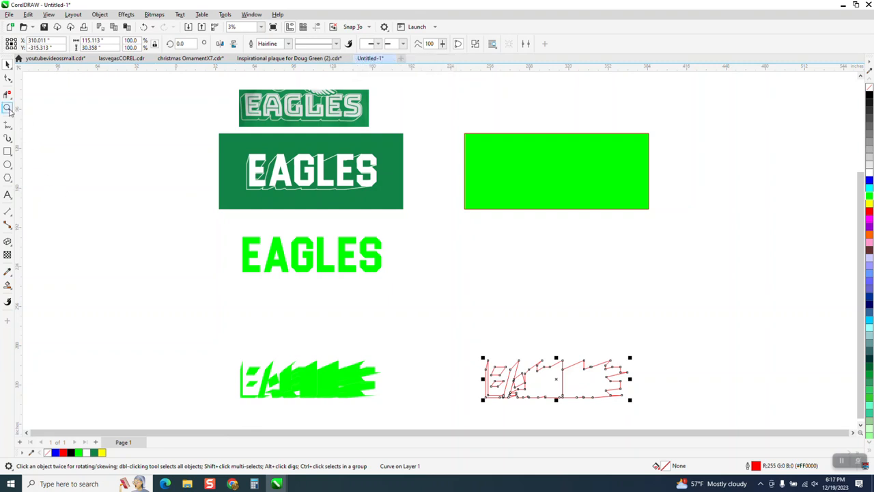
# Step: Try to delete the stray vertical line inside the boundary outline with Virtual Segment Delete, and undo the deletion
pyautogui.click(8, 110)
pyautogui.moveTo(459, 353); pyautogui.dragTo(642, 414)
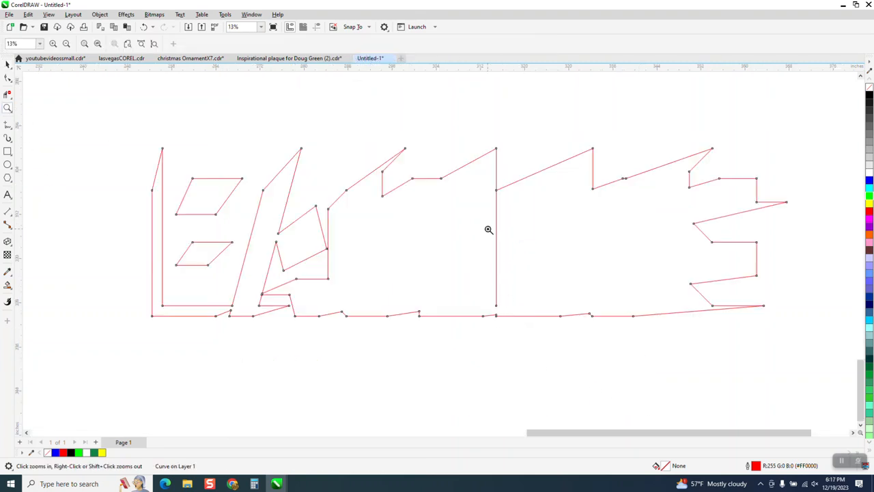
pyautogui.click(8, 94)
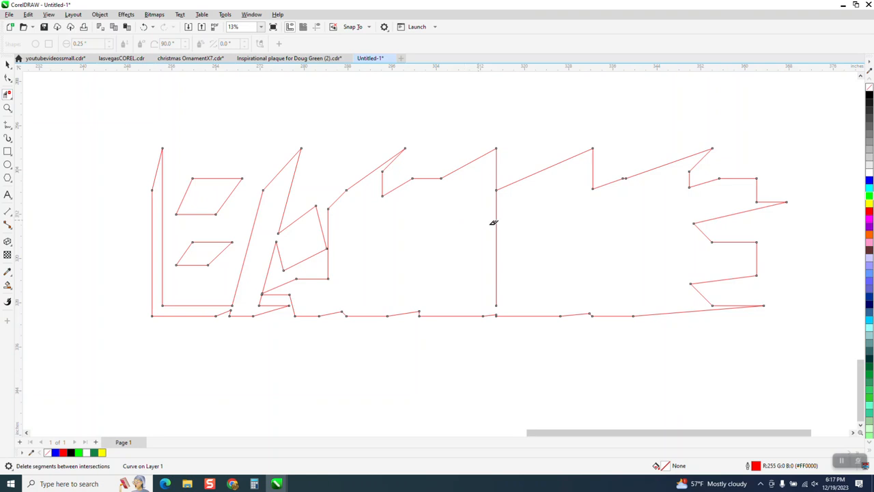
pyautogui.click(496, 223)
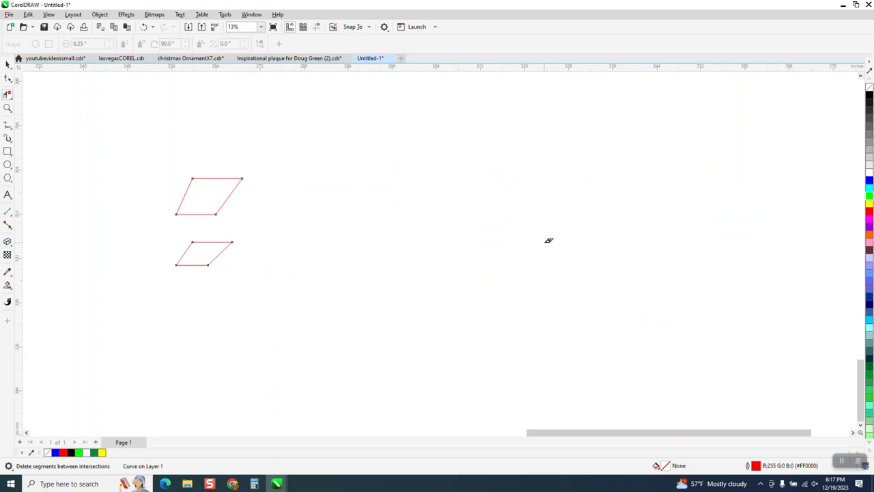
pyautogui.click(143, 27)
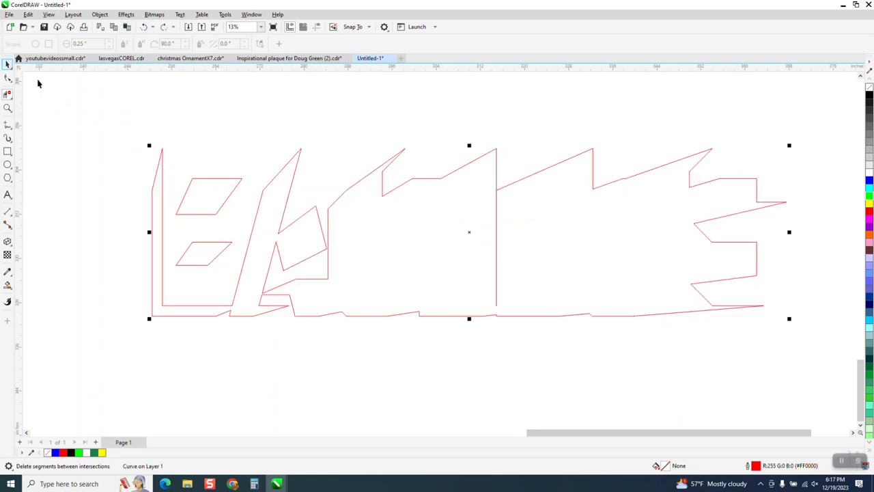
# Step: Apply a one-step outside contour with a 0.1-inch offset to the whole boundary outline
pyautogui.scroll(-1, 140, 148)
pyautogui.click(134, 151)
pyautogui.moveTo(118, 119); pyautogui.dragTo(652, 298)
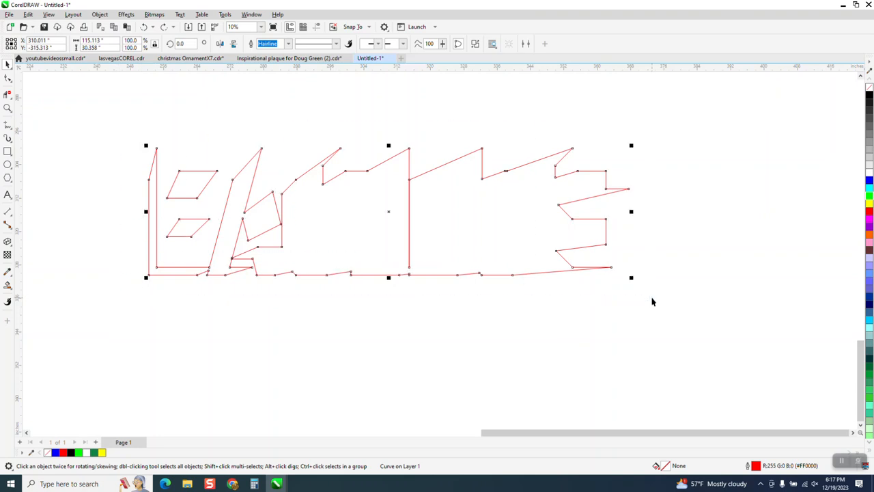
pyautogui.click(127, 15)
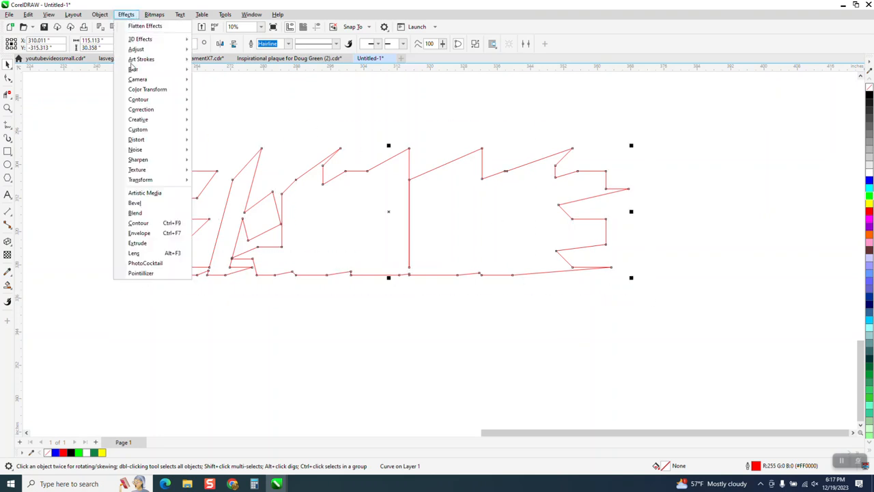
pyautogui.click(152, 226)
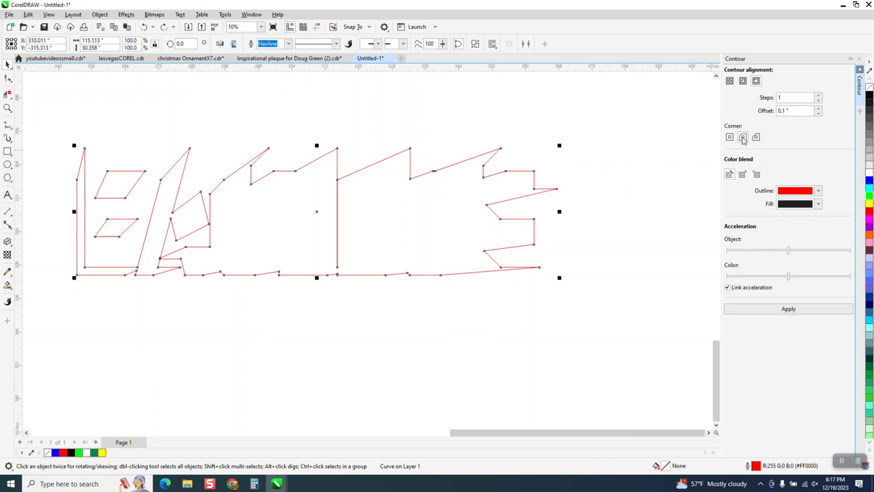
pyautogui.click(789, 308)
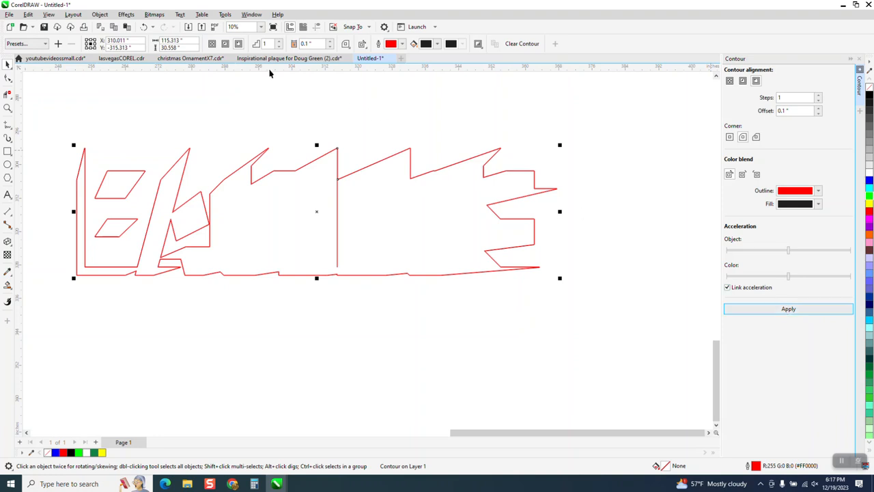
# Step: Undo the contour and reapply it to the boundary outline with a 0.3-inch offset
pyautogui.click(144, 26)
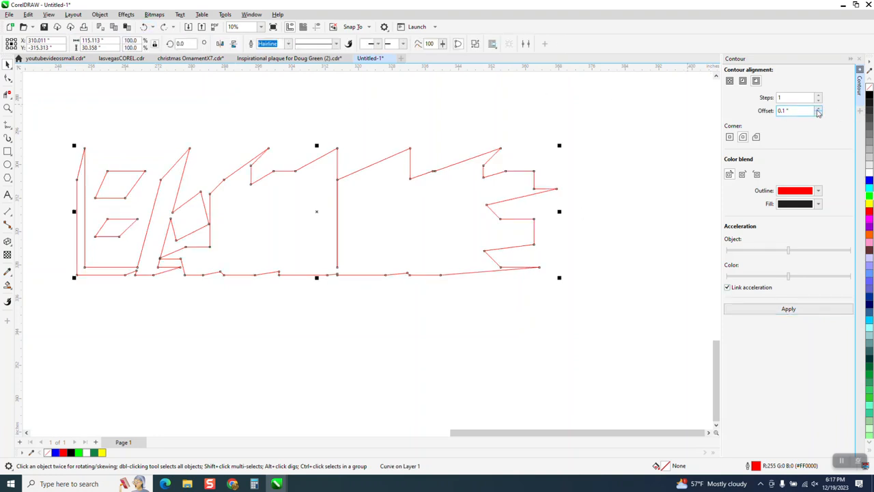
pyautogui.moveTo(778, 114); pyautogui.dragTo(787, 111)
pyautogui.click(788, 308)
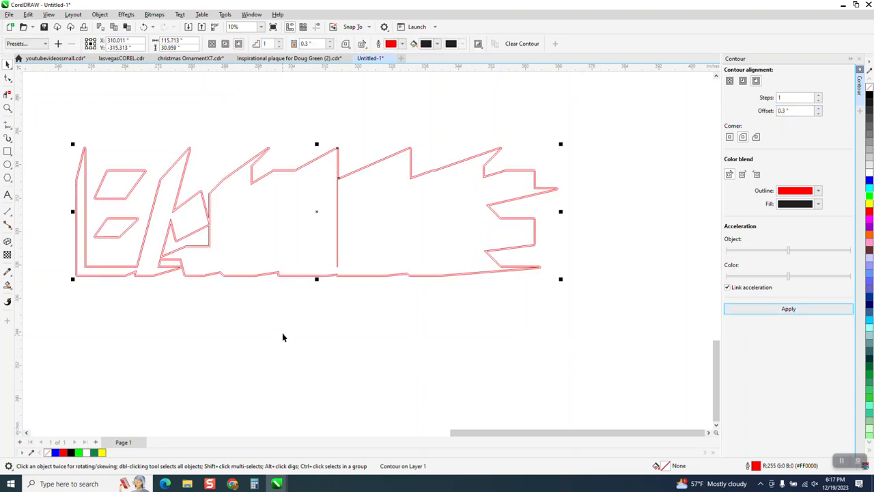
# Step: Break the contour apart from the boundary outline and move the contour curve 100 inches straight down
pyautogui.click(7, 110)
pyautogui.moveTo(186, 270); pyautogui.dragTo(328, 301)
pyautogui.scroll(-5, 327, 202)
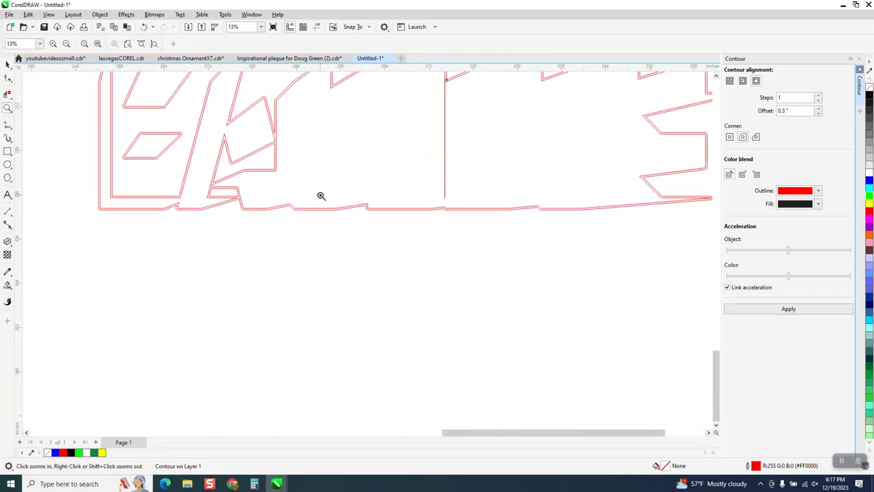
pyautogui.click(7, 63)
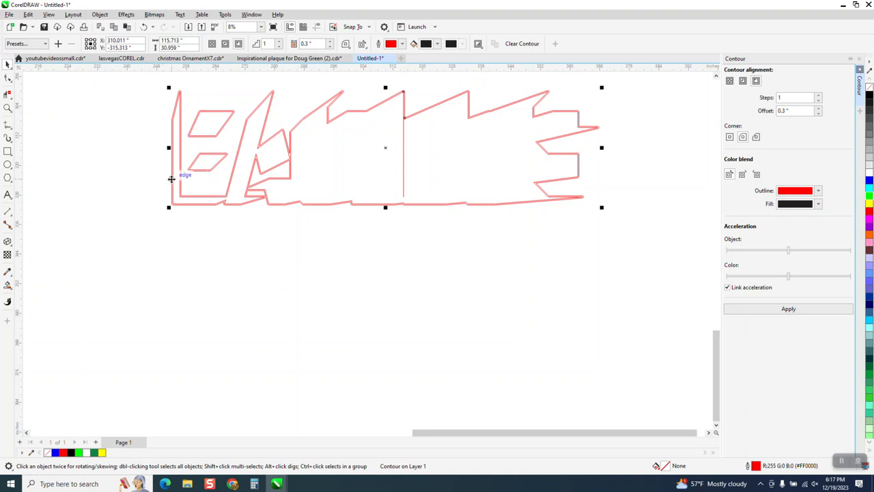
pyautogui.click(104, 15)
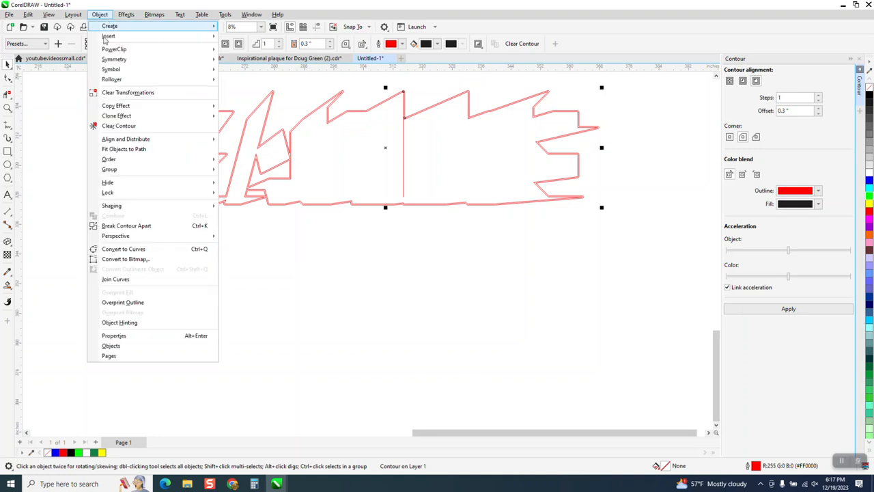
pyautogui.click(134, 229)
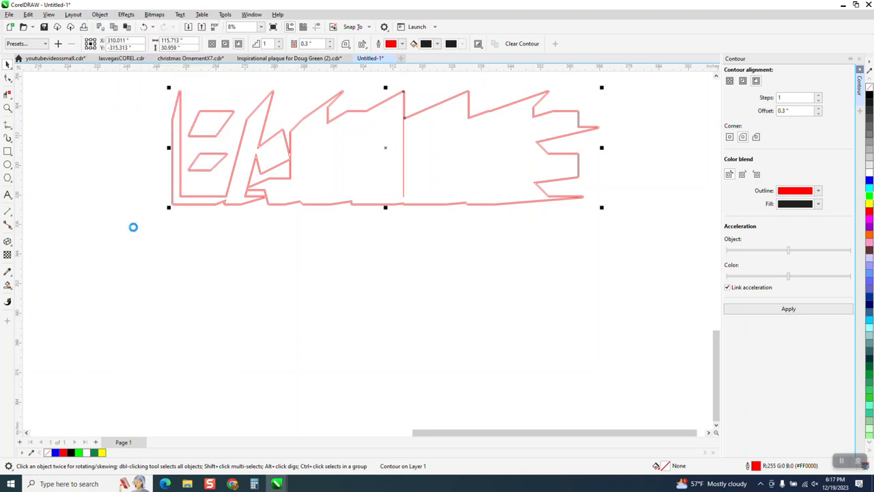
pyautogui.click(327, 205)
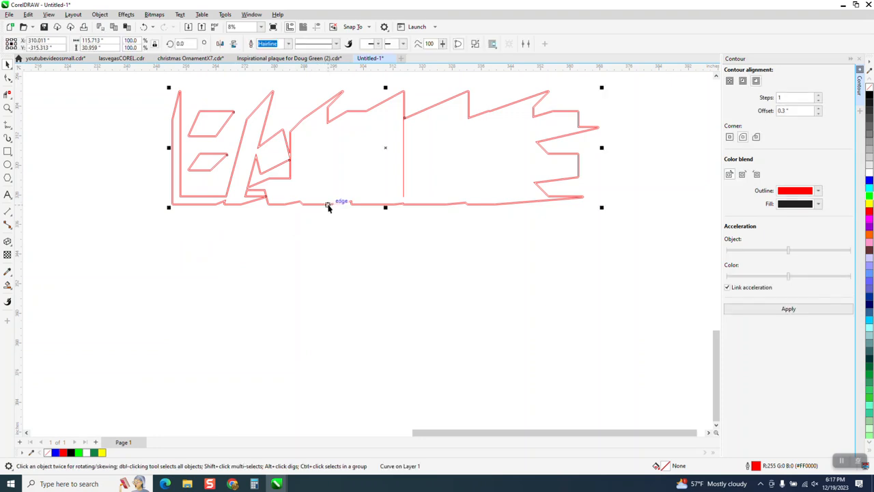
pyautogui.press('Down')
# Step: Delete the original boundary outline that contains the stray vertical line
pyautogui.scroll(-2, 332, 209)
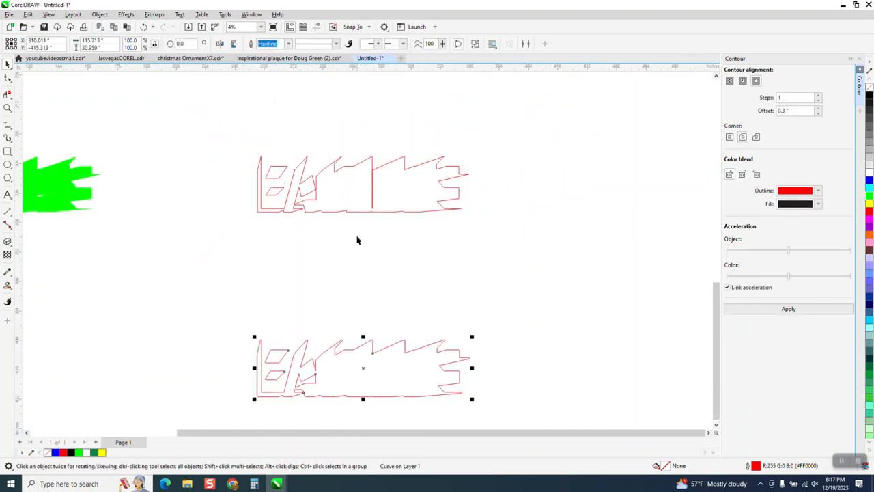
pyautogui.moveTo(232, 151); pyautogui.dragTo(502, 247)
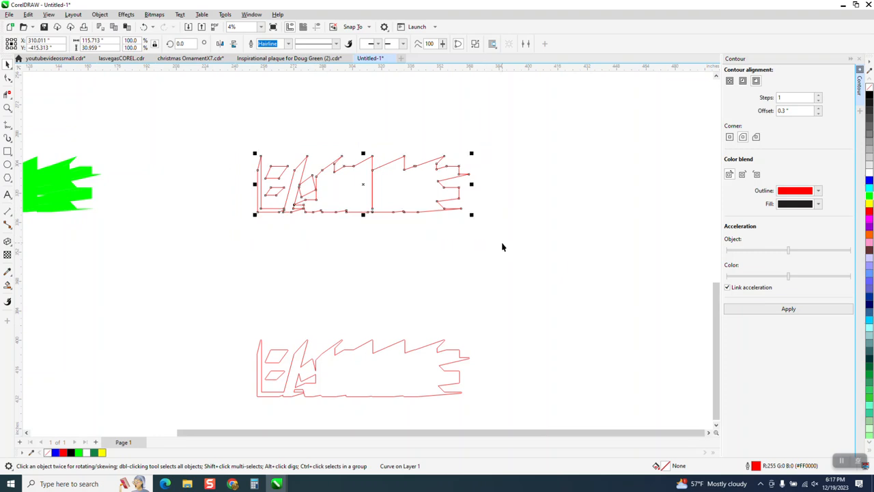
pyautogui.press('Delete')
# Step: Move the remaining contour curve 200 inches to the left, directly below the green extrusion pieces
pyautogui.scroll(-1, 362, 277)
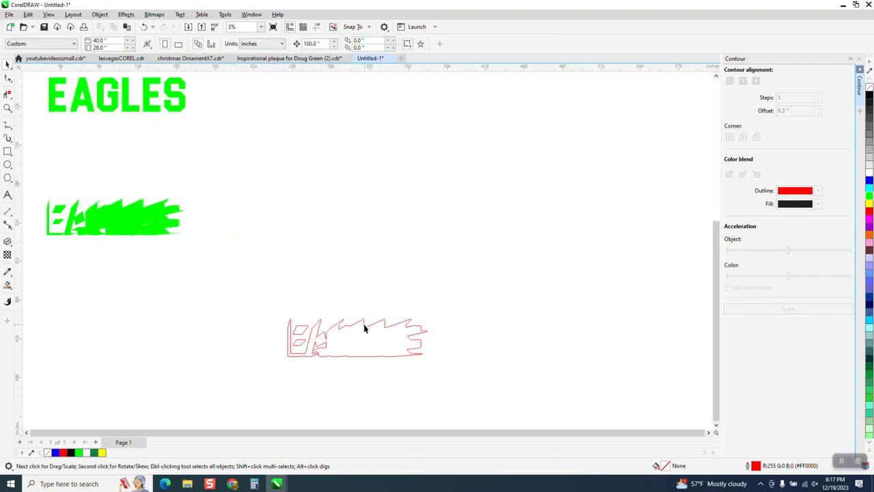
pyautogui.click(364, 328)
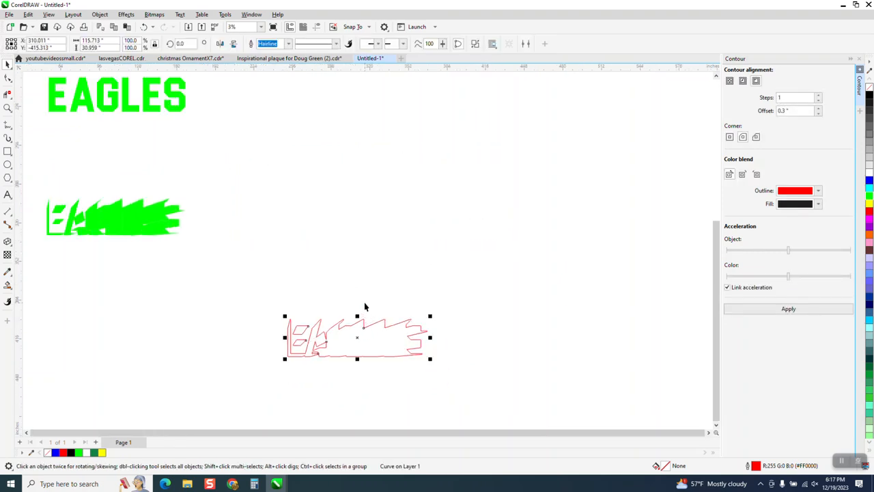
pyautogui.press('Left')
pyautogui.press('Left')
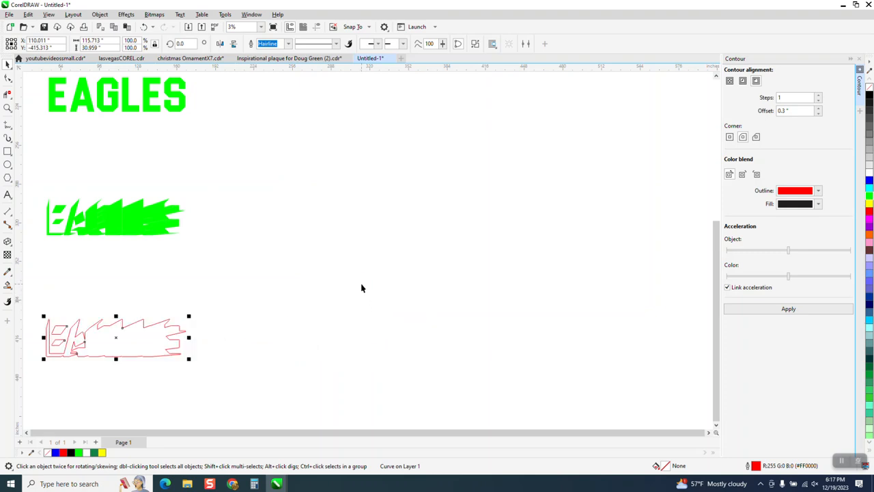
# Step: Draw a rectangle about 210.5 by 64.8 inches beside the red contour curve and smart-fill it with dark green
pyautogui.scroll(-1, 362, 287)
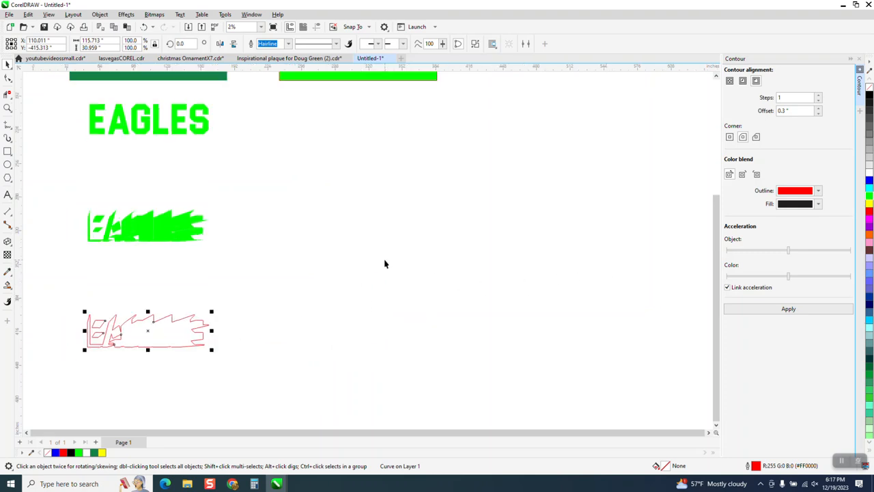
pyautogui.scroll(-1, 384, 263)
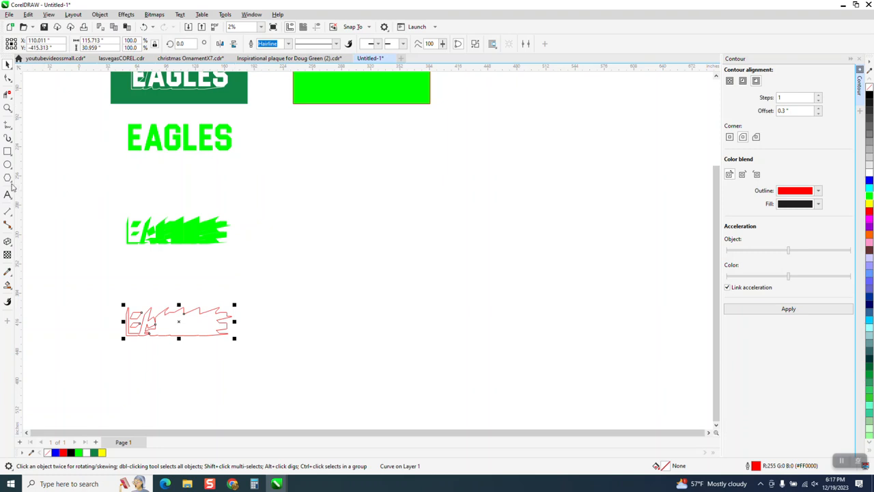
pyautogui.click(8, 151)
pyautogui.moveTo(251, 295); pyautogui.dragTo(446, 356)
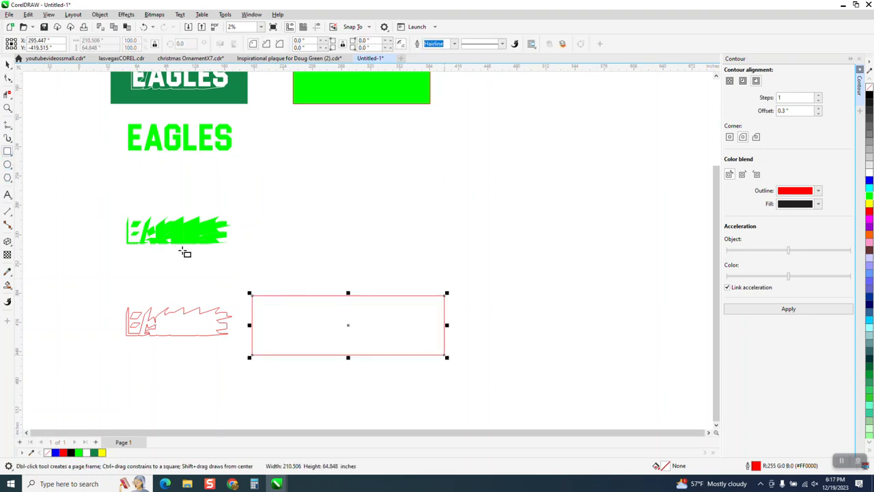
pyautogui.click(8, 285)
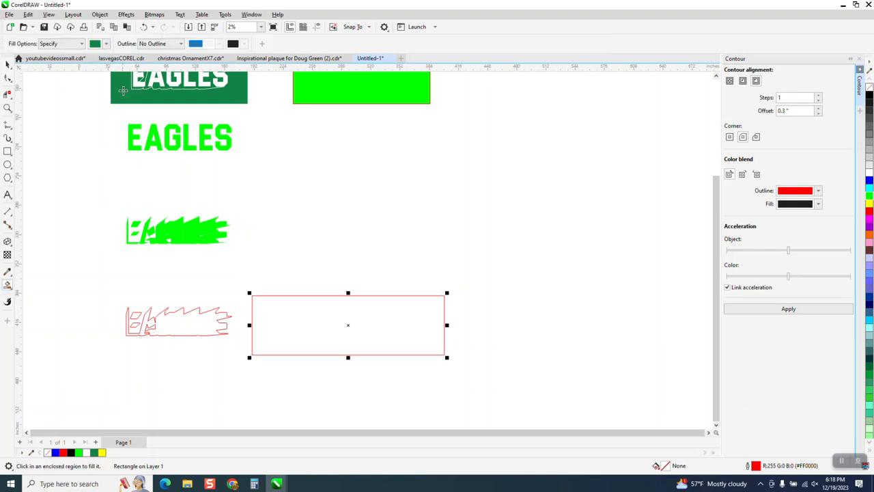
pyautogui.click(276, 327)
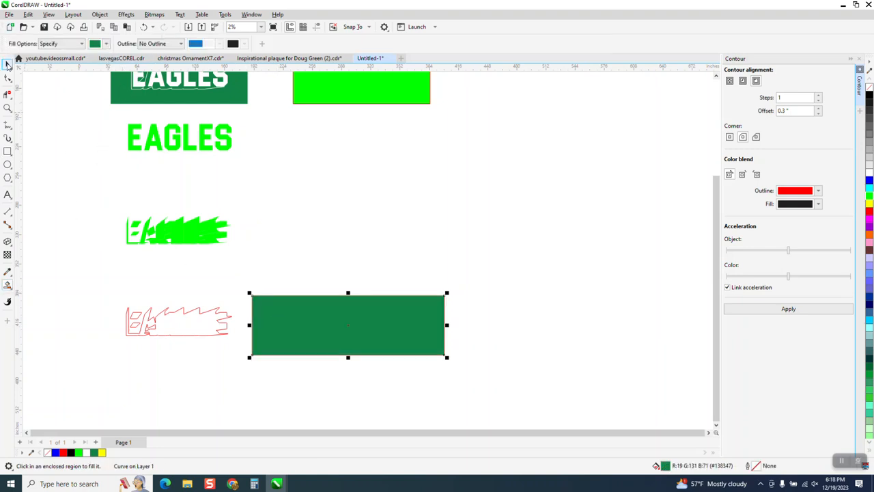
# Step: Place the dark green filled shape behind the red contour curve and delete the leftover unfilled rectangle
pyautogui.click(8, 63)
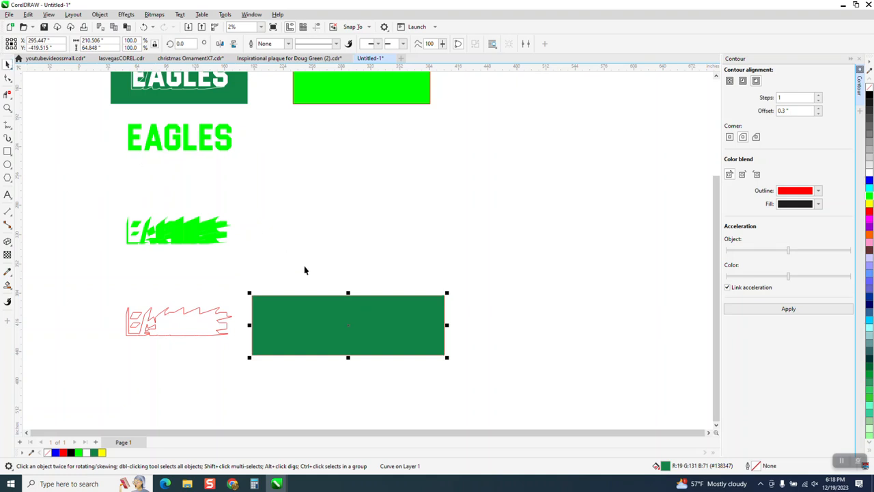
pyautogui.moveTo(351, 314); pyautogui.dragTo(196, 311)
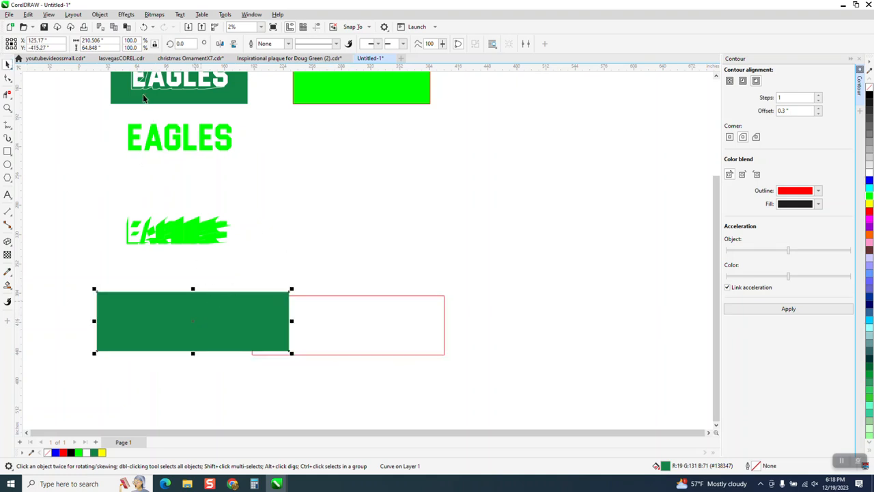
pyautogui.click(107, 16)
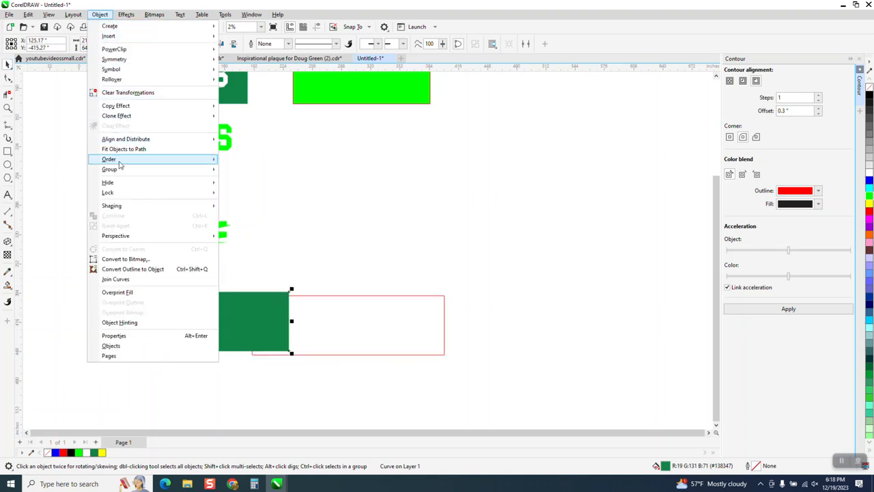
pyautogui.moveTo(121, 161)
pyautogui.click(266, 171)
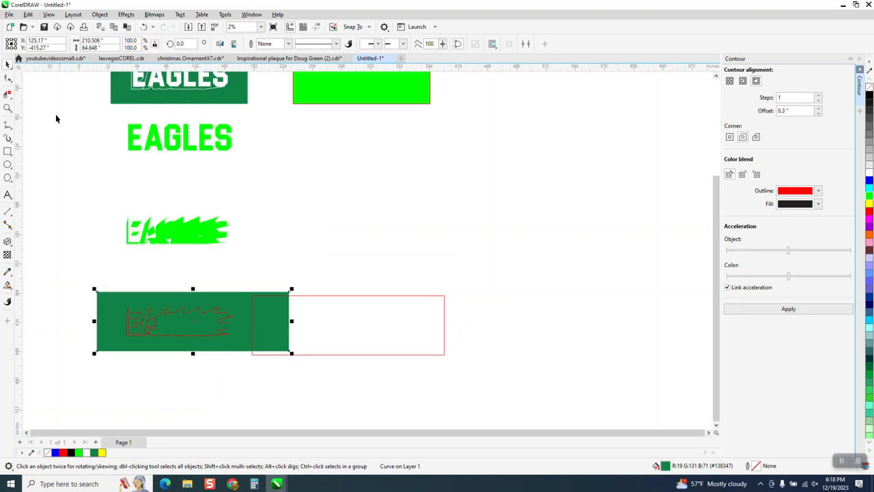
pyautogui.click(349, 295)
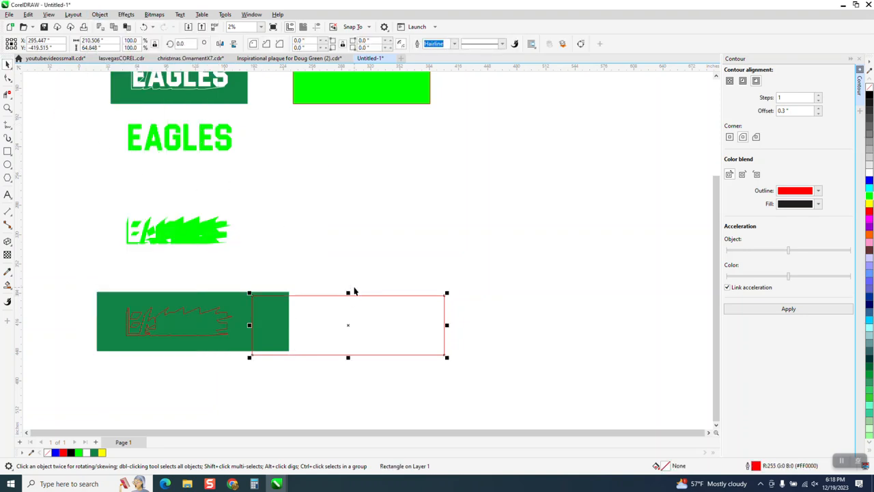
pyautogui.press('Delete')
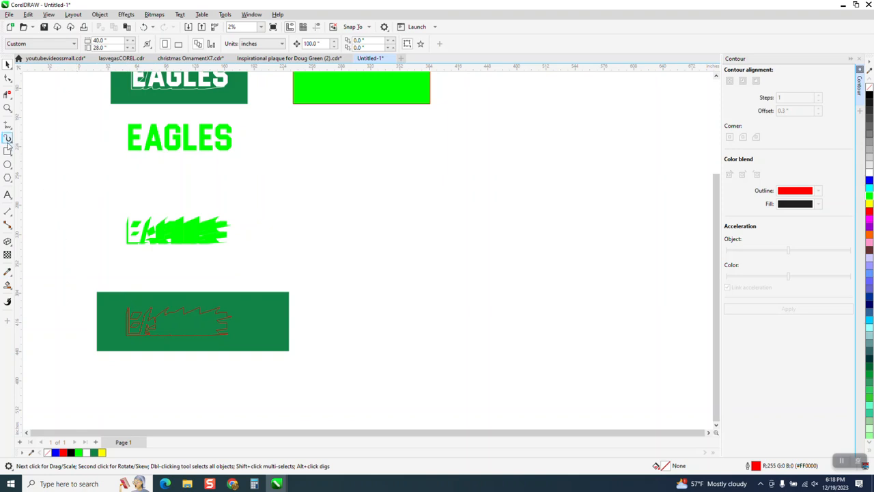
# Step: Give the contour curve on the dark green background a 0.5-inch outline in white
pyautogui.click(8, 108)
pyautogui.moveTo(106, 270); pyautogui.dragTo(380, 362)
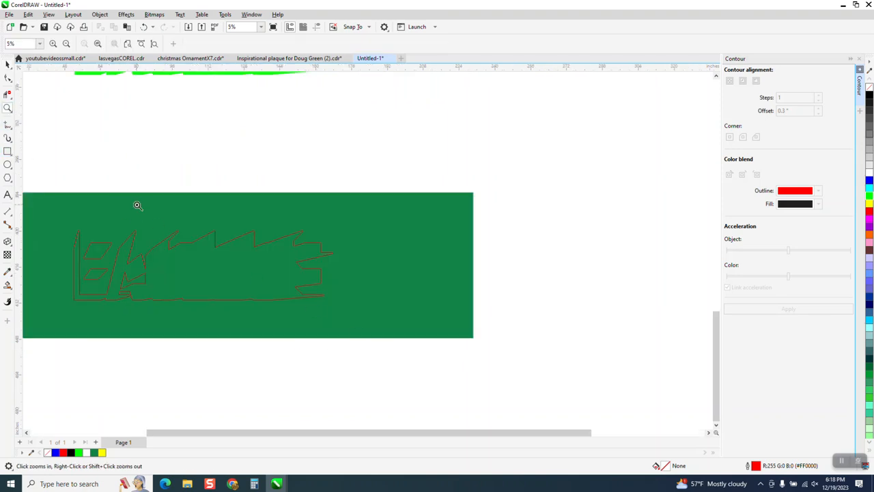
pyautogui.click(7, 64)
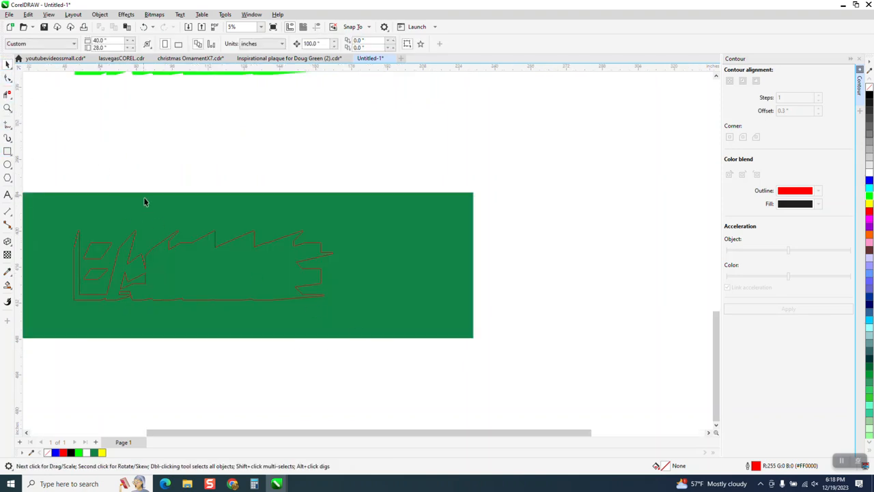
pyautogui.click(182, 250)
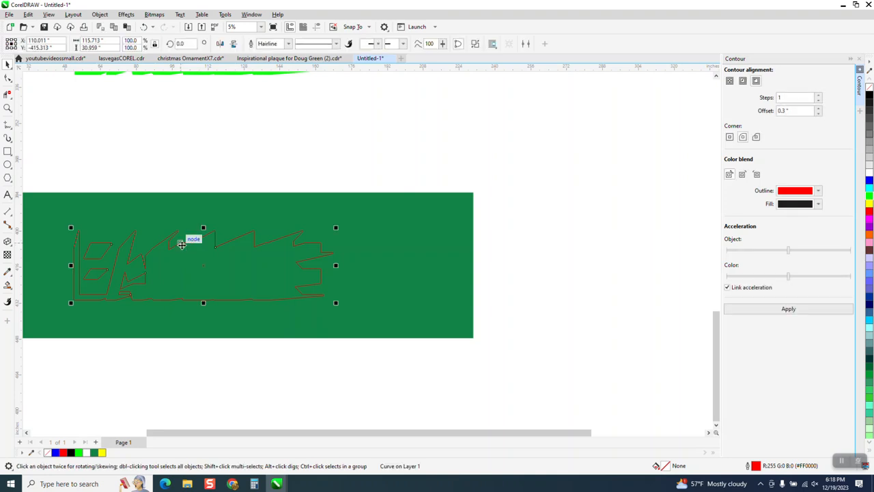
pyautogui.click(287, 44)
pyautogui.click(273, 145)
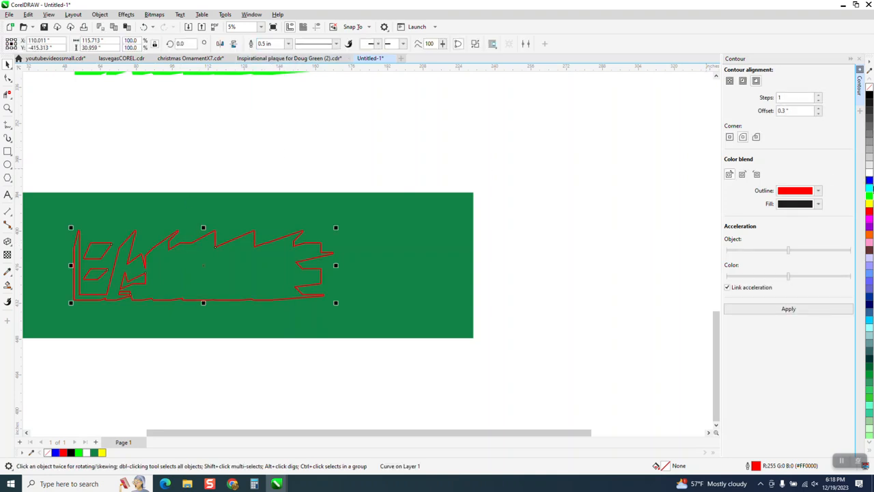
pyautogui.rightClick(870, 172)
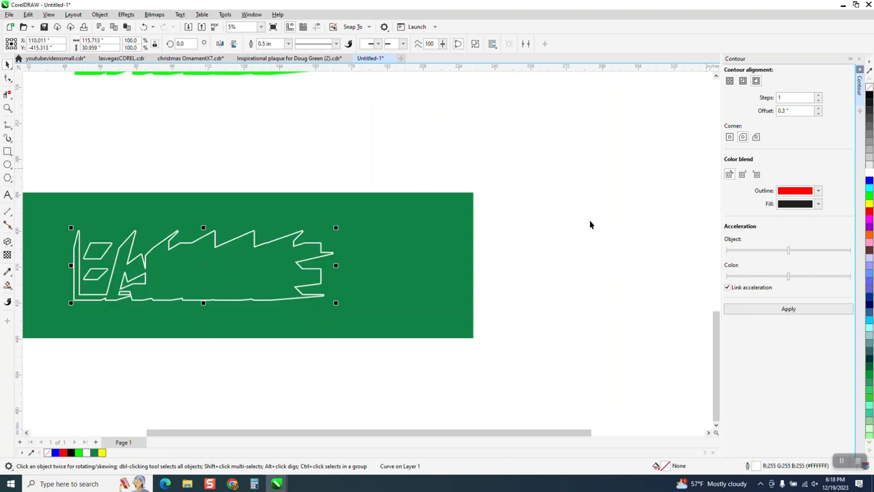
# Step: Smart-fill the first letter E of the lime green EAGLES text to create a dark green copy
pyautogui.scroll(-3, 533, 267)
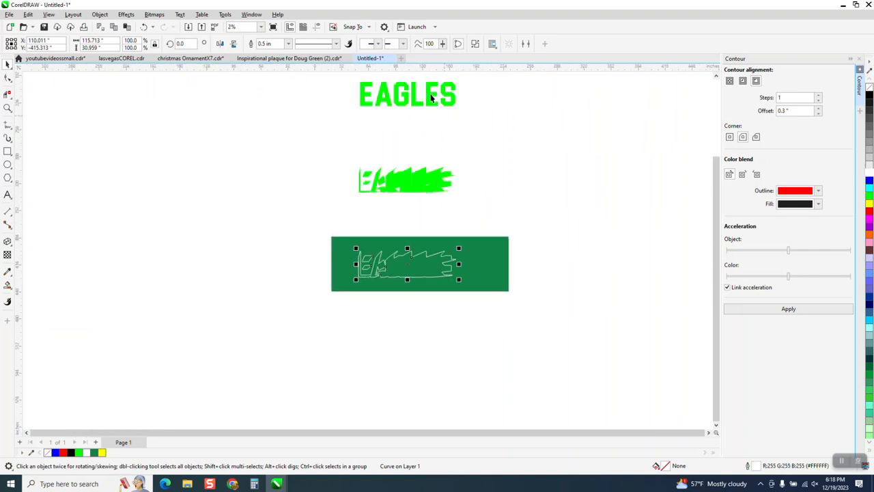
pyautogui.click(431, 104)
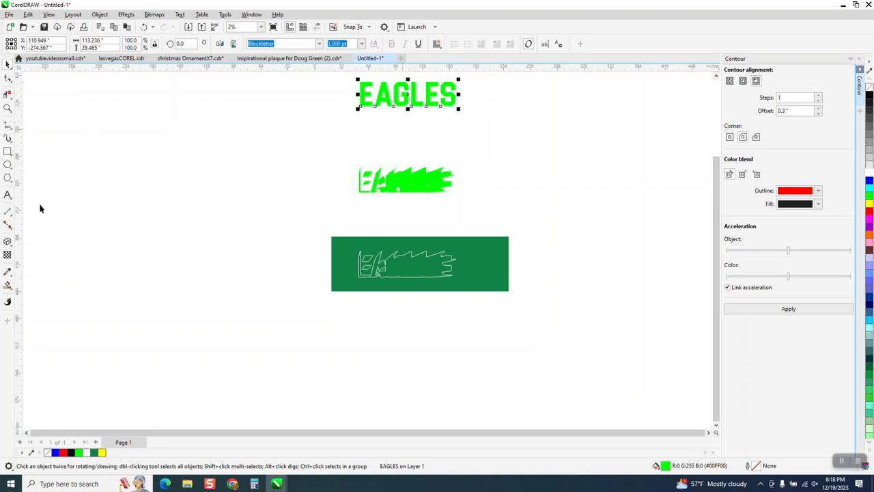
pyautogui.click(8, 286)
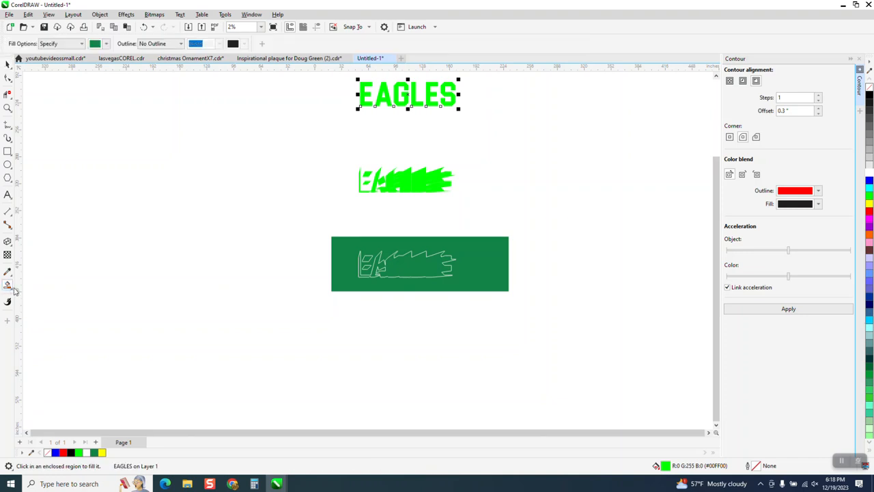
pyautogui.click(364, 93)
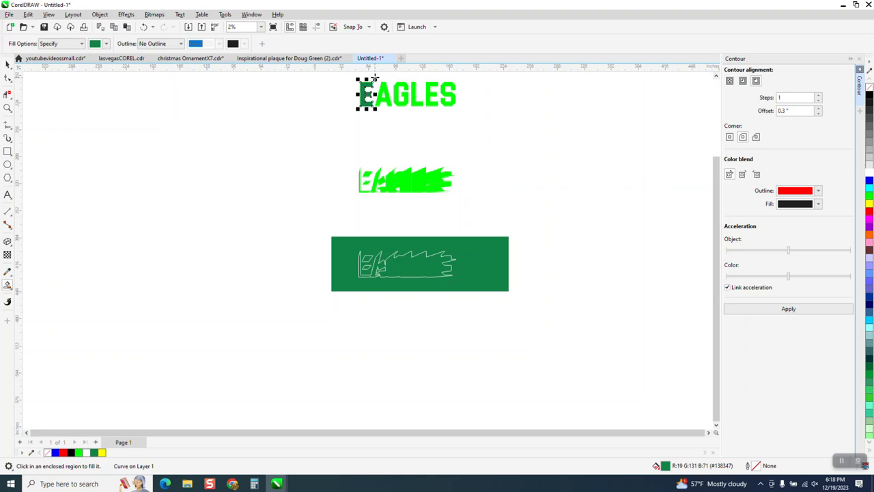
pyautogui.press('Left')
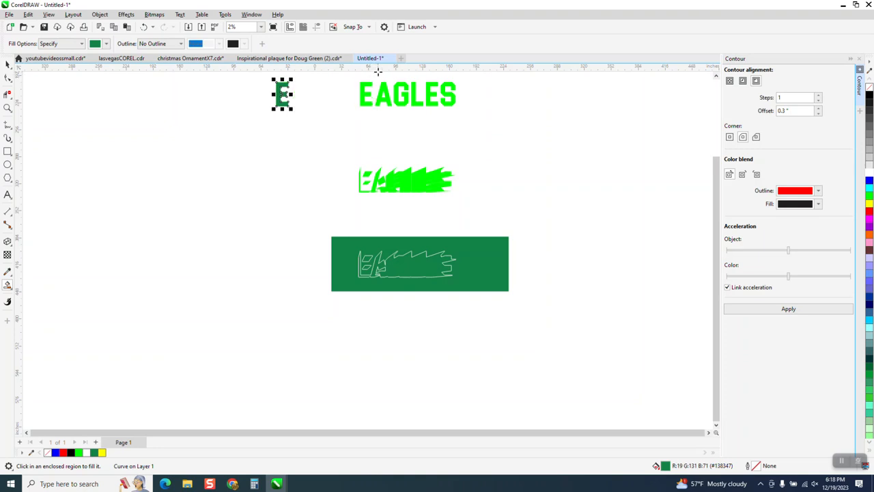
pyautogui.hotkey('ctrl', 'z')
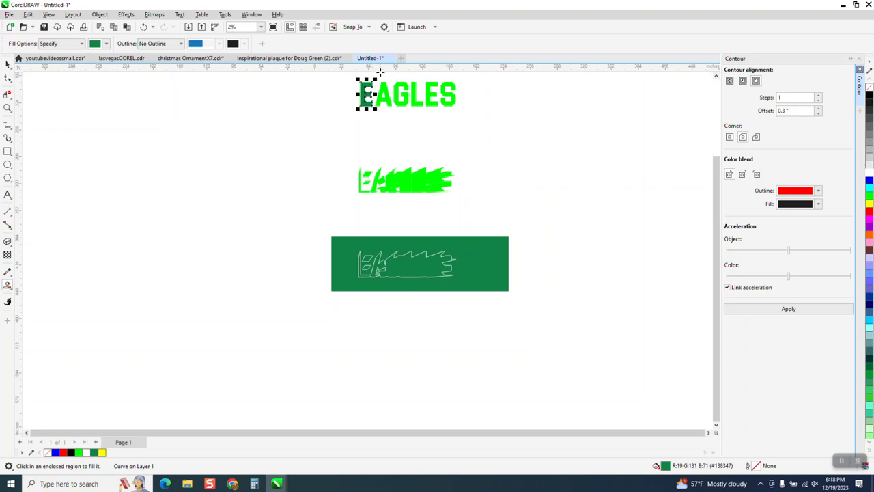
pyautogui.press('Down')
pyautogui.click(8, 64)
pyautogui.click(444, 183)
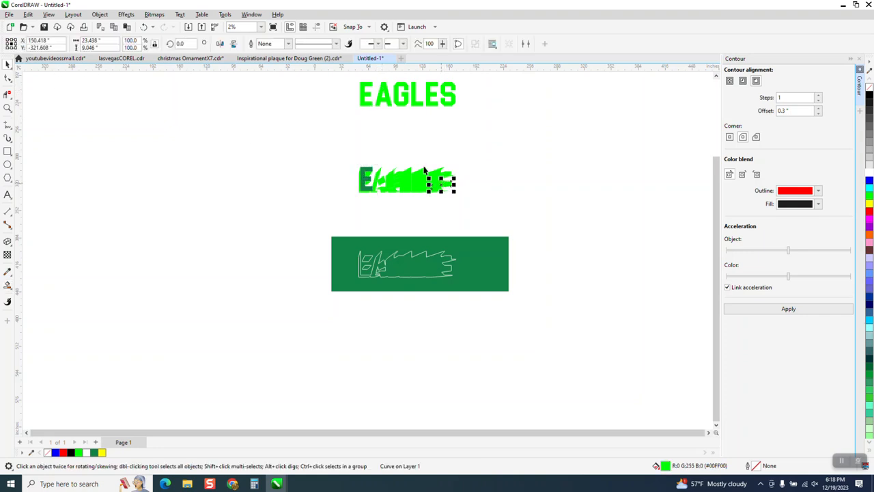
pyautogui.click(367, 174)
pyautogui.press('Up')
# Step: Delete the lime green extrusion pieces and move the dark green E copy 100 inches straight down into their place
pyautogui.moveTo(345, 159); pyautogui.dragTo(375, 179)
pyautogui.moveTo(480, 213); pyautogui.dragTo(472, 197)
pyautogui.press('Delete')
pyautogui.click(367, 102)
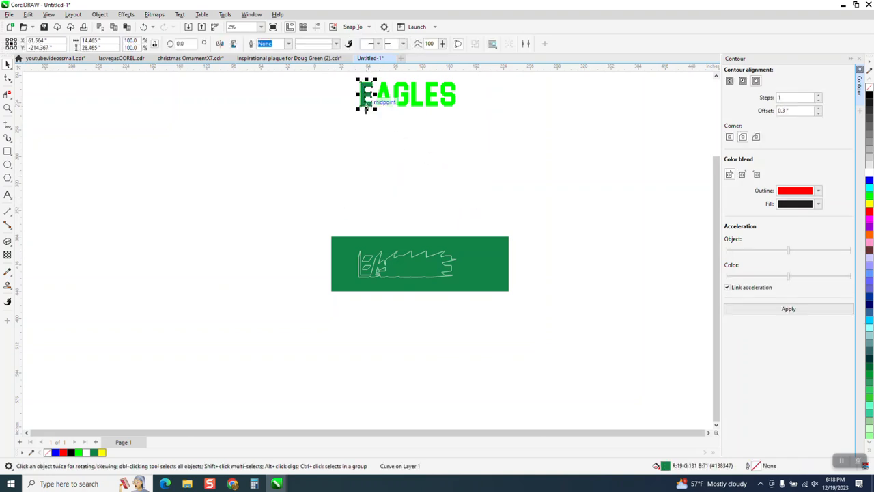
pyautogui.press('Down')
# Step: Smart-fill the letters A, G, L, E and S in dark green, moving each copy 100 inches down beside the first E
pyautogui.click(8, 284)
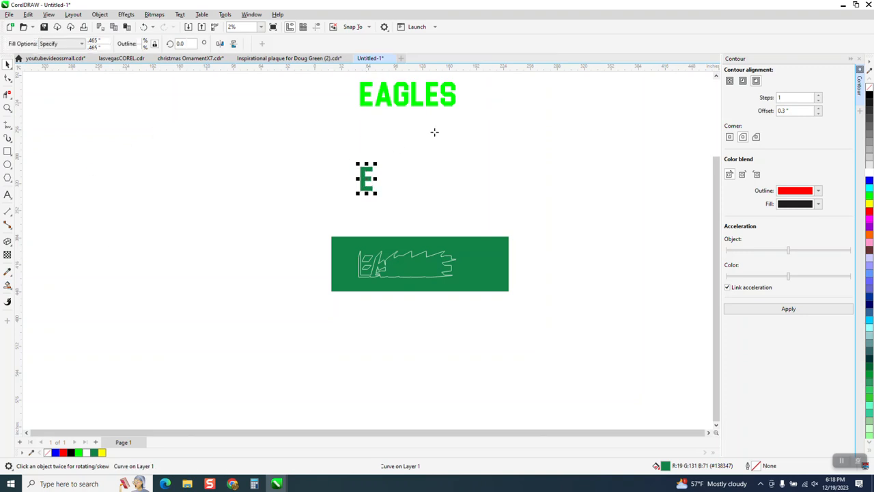
pyautogui.click(386, 90)
pyautogui.press('Down')
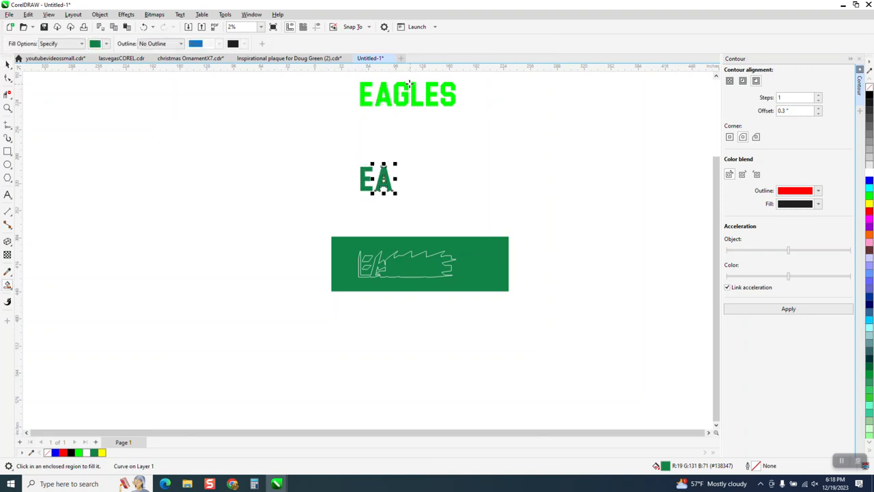
pyautogui.click(404, 85)
pyautogui.press('Down')
pyautogui.click(413, 86)
pyautogui.press('Down')
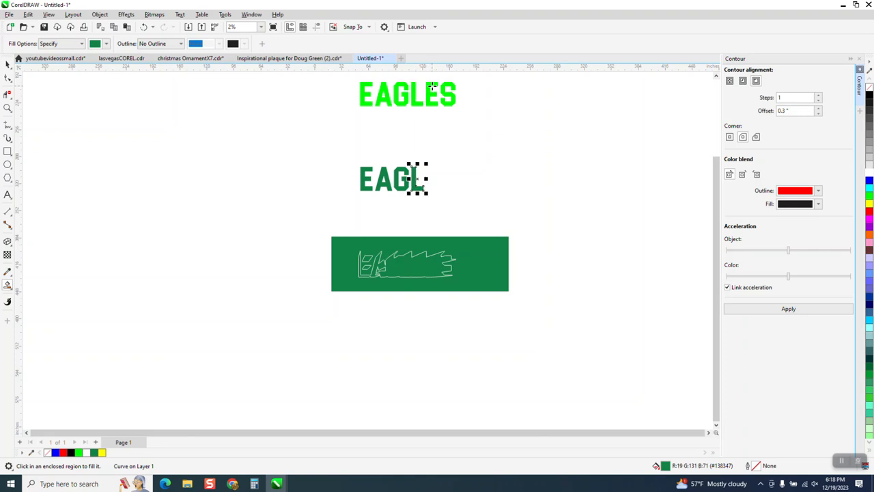
pyautogui.click(434, 85)
pyautogui.press('Down')
pyautogui.click(447, 84)
pyautogui.press('Down')
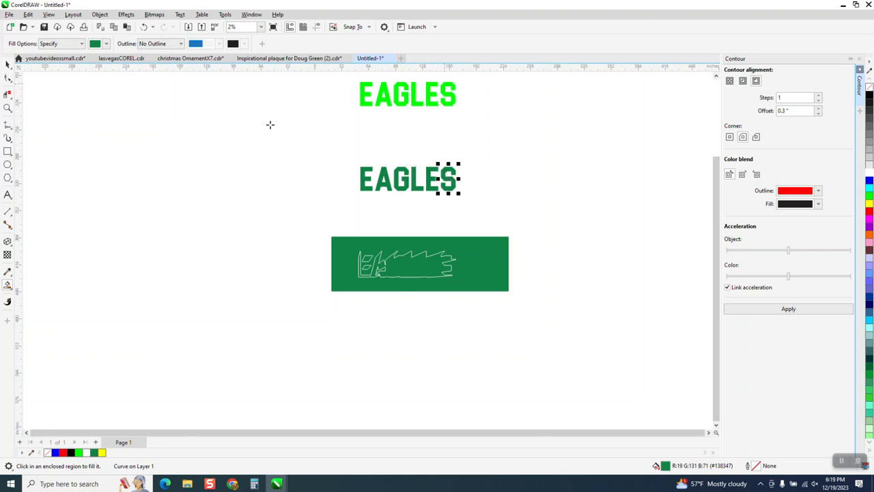
# Step: Move the six dark green letter copies 100 inches down onto the contour curve and fill them white
pyautogui.press('space')
pyautogui.moveTo(318, 145); pyautogui.dragTo(487, 216)
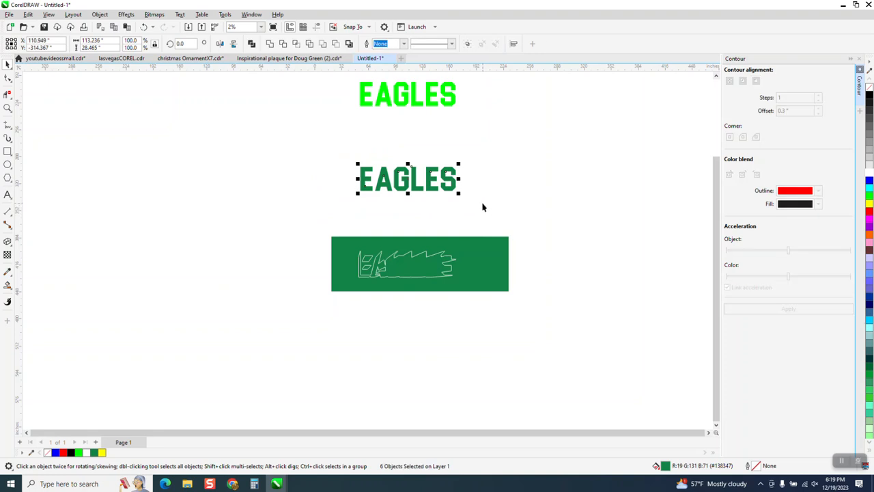
pyautogui.press('p')
pyautogui.scroll(-1, 453, 201)
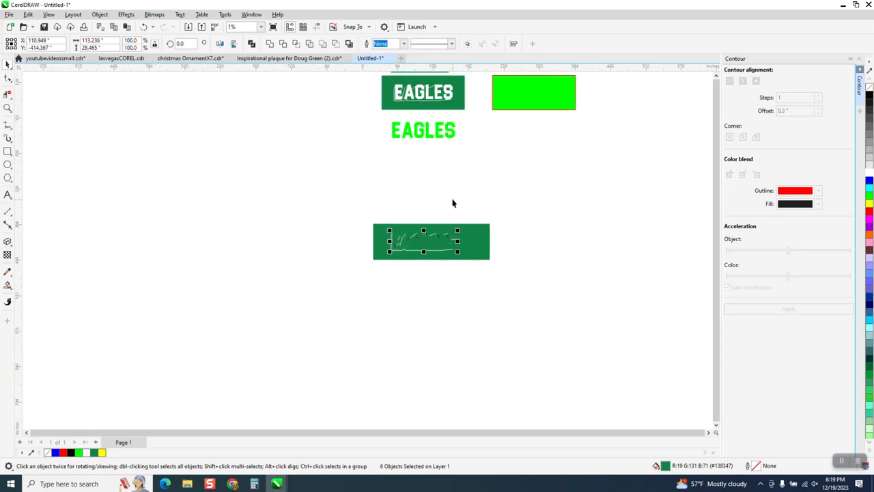
pyautogui.click(871, 174)
# Step: Move the contour curve's nodes protruding at the upper-left corner of the S inward, so they sit behind the letter
pyautogui.click(7, 108)
pyautogui.moveTo(377, 203); pyautogui.dragTo(514, 276)
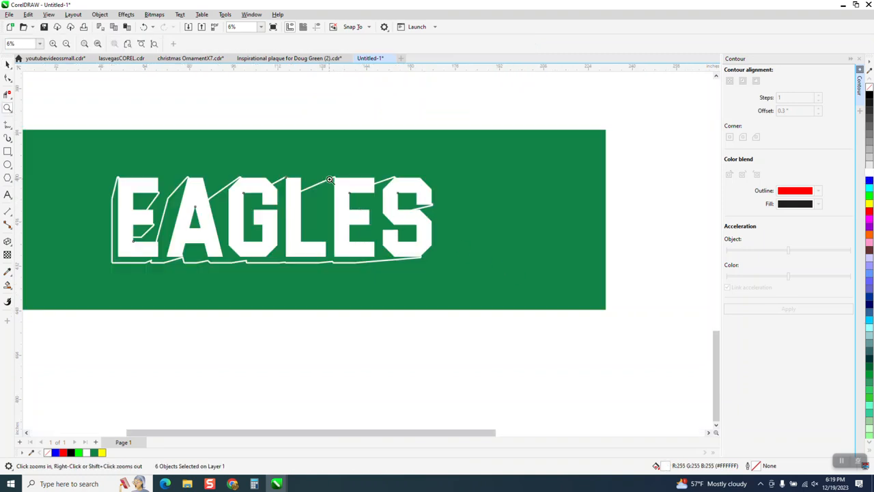
pyautogui.moveTo(383, 173); pyautogui.dragTo(409, 193)
pyautogui.rightClick(409, 192)
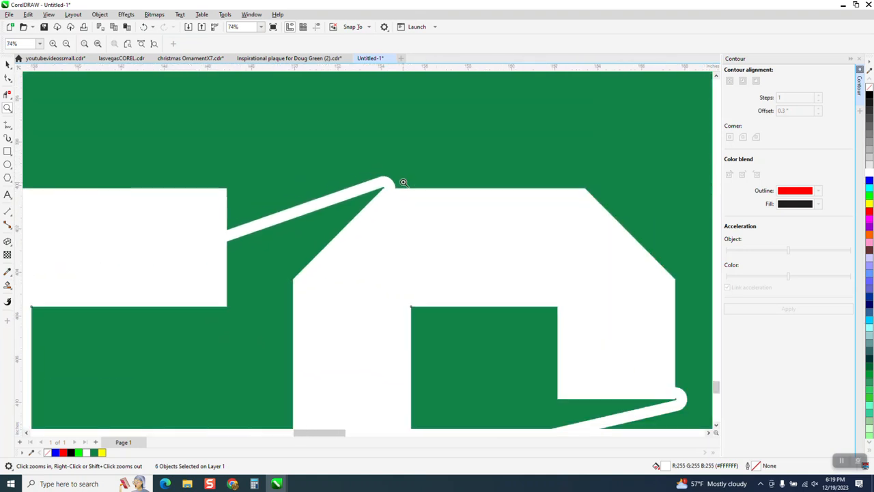
pyautogui.click(8, 78)
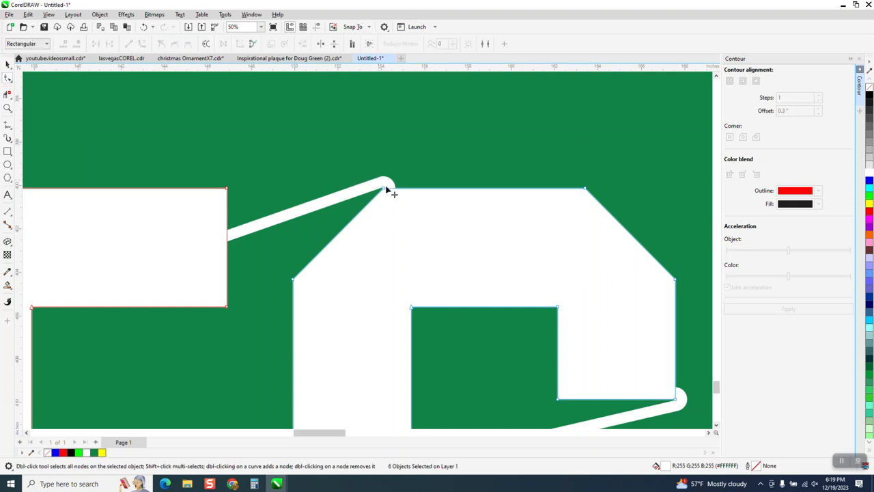
pyautogui.click(383, 185)
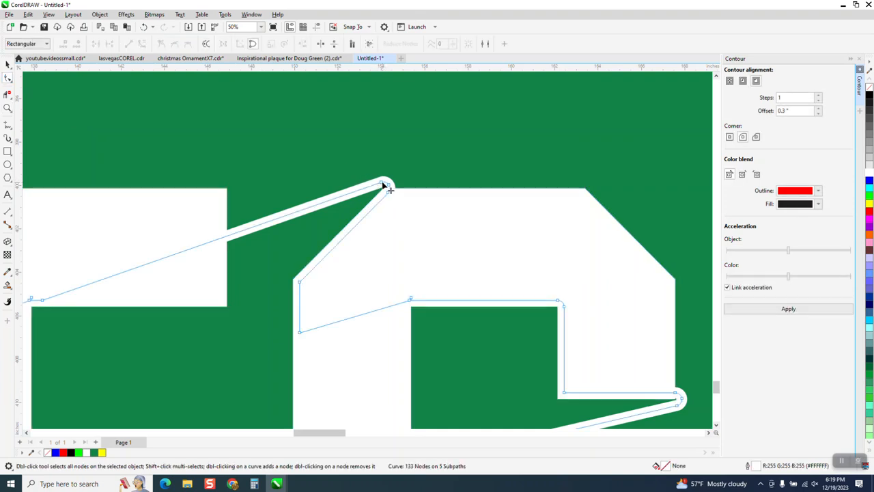
pyautogui.moveTo(376, 172); pyautogui.dragTo(400, 204)
pyautogui.scroll(-1, 393, 187)
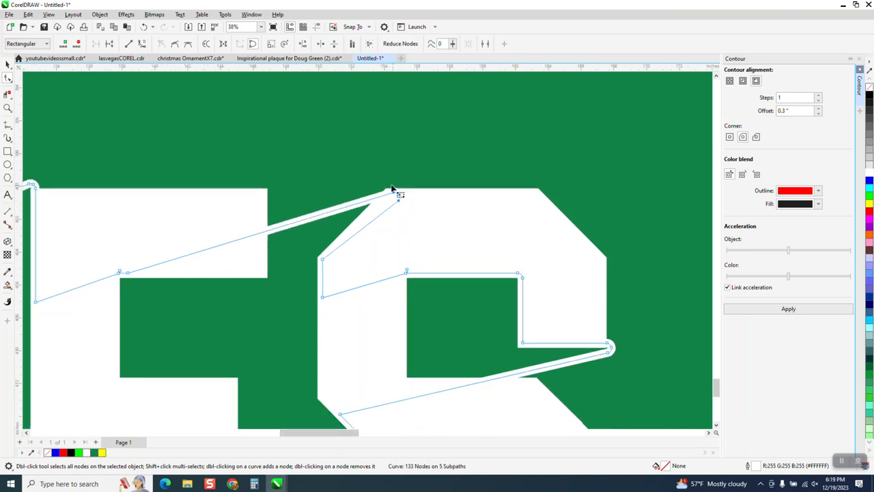
# Step: Delete the contour segment between the second E and the S, and tuck its leftover nodes behind the S's upper-left corner
pyautogui.scroll(-2, 350, 208)
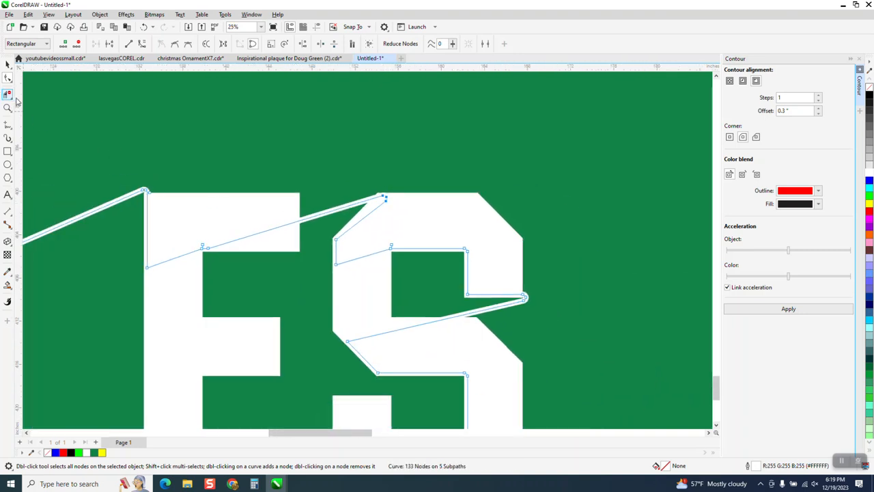
pyautogui.click(9, 95)
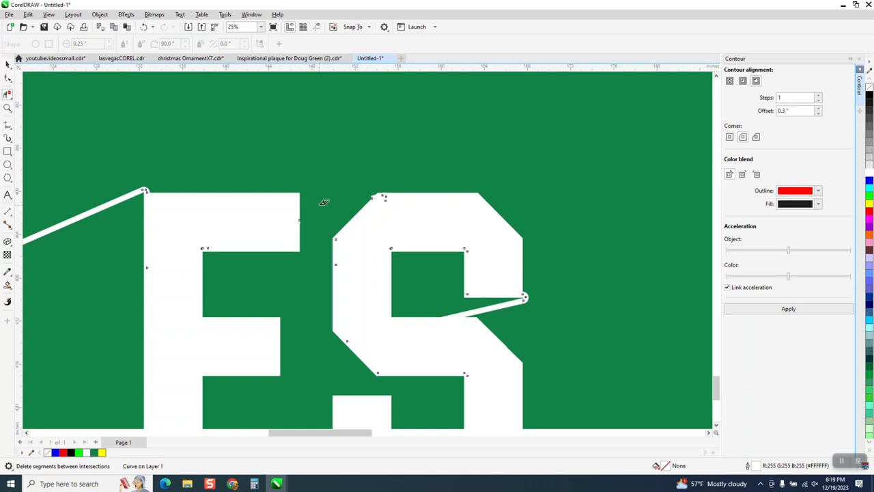
pyautogui.click(8, 108)
pyautogui.moveTo(385, 184); pyautogui.dragTo(414, 223)
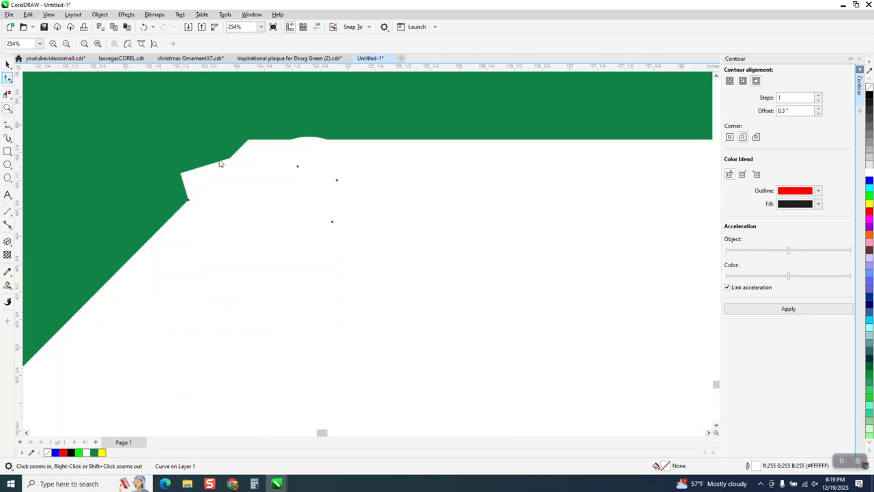
pyautogui.press('F10')
pyautogui.moveTo(189, 198); pyautogui.dragTo(224, 244)
pyautogui.moveTo(294, 165); pyautogui.dragTo(343, 185)
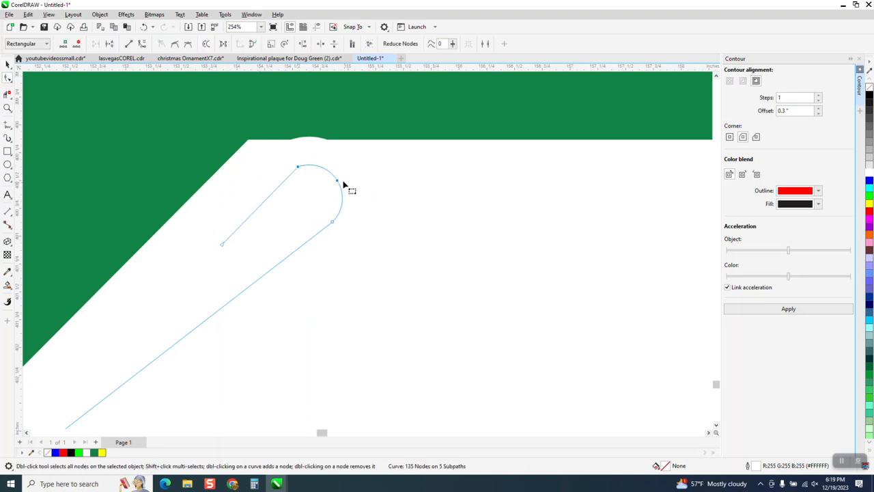
# Step: Move the contour nodes at the second E's upper-left corner behind the letter and delete the segment joining it to the L
pyautogui.scroll(-4, 351, 184)
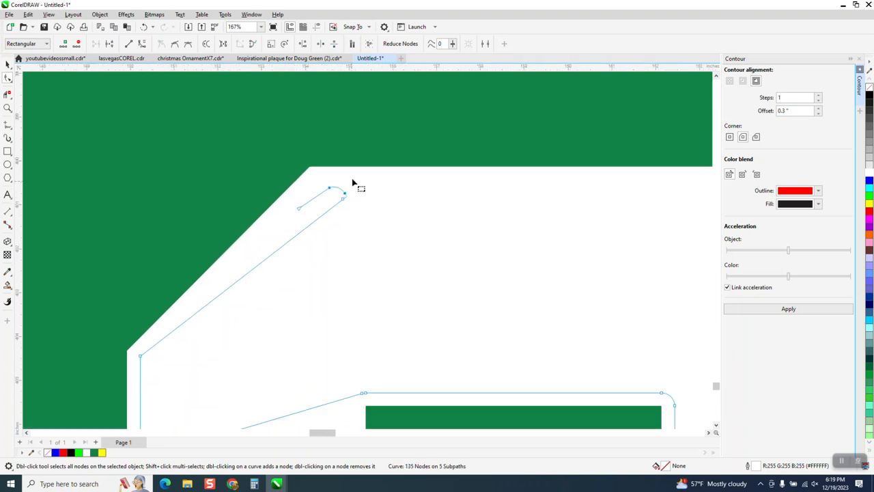
pyautogui.scroll(-1, 355, 179)
pyautogui.scroll(-1, 356, 197)
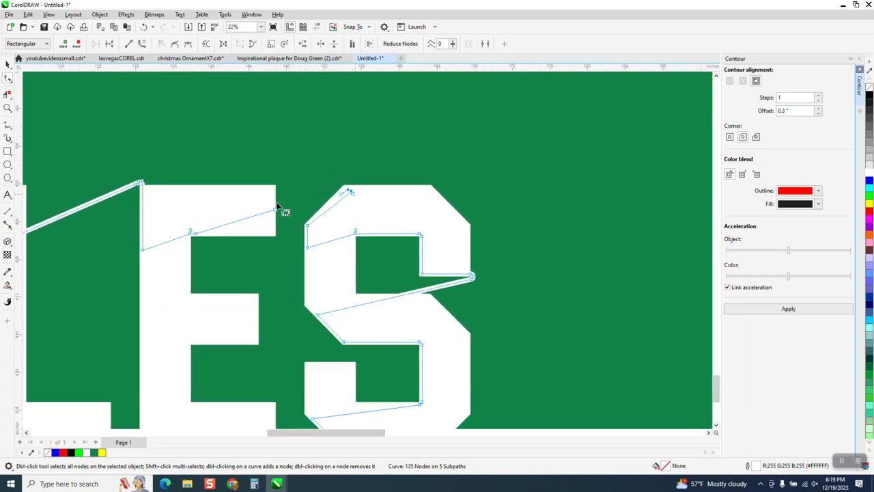
pyautogui.moveTo(144, 182); pyautogui.dragTo(144, 194)
pyautogui.click(6, 94)
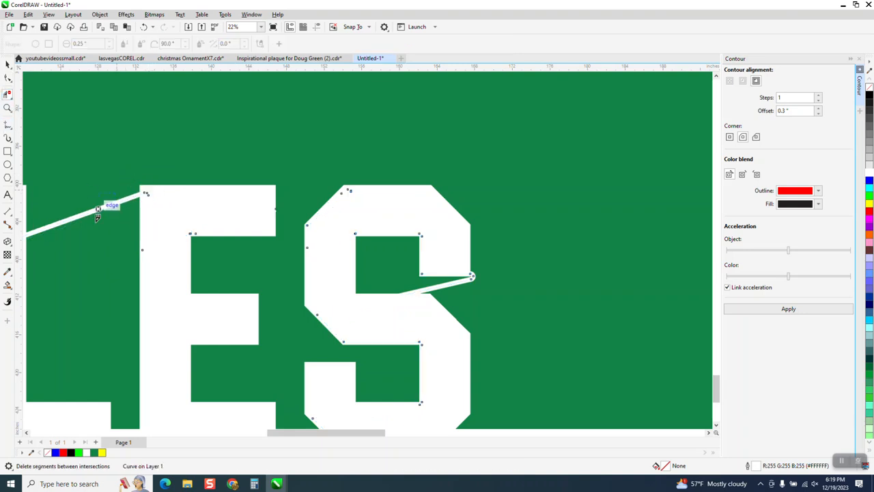
# Step: Delete the contour's diagonal stroke across the S's right-hand opening and move the leftover end node inside the letter
pyautogui.scroll(-1, 157, 181)
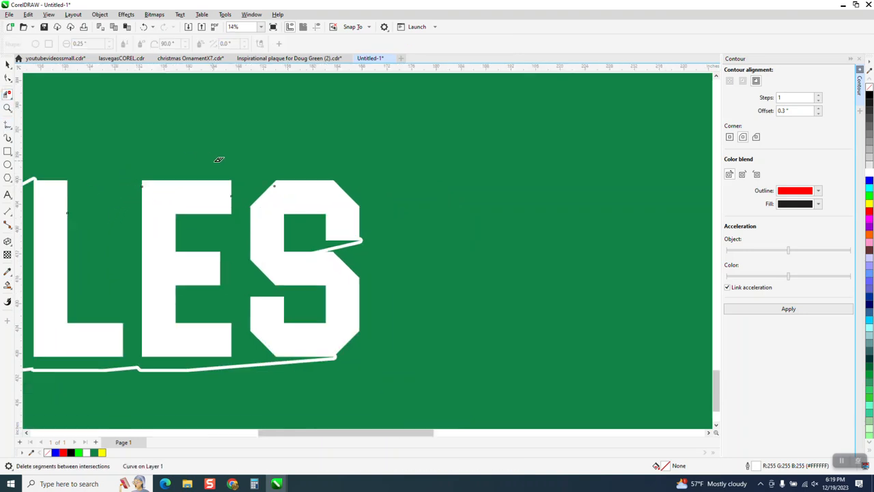
pyautogui.click(359, 243)
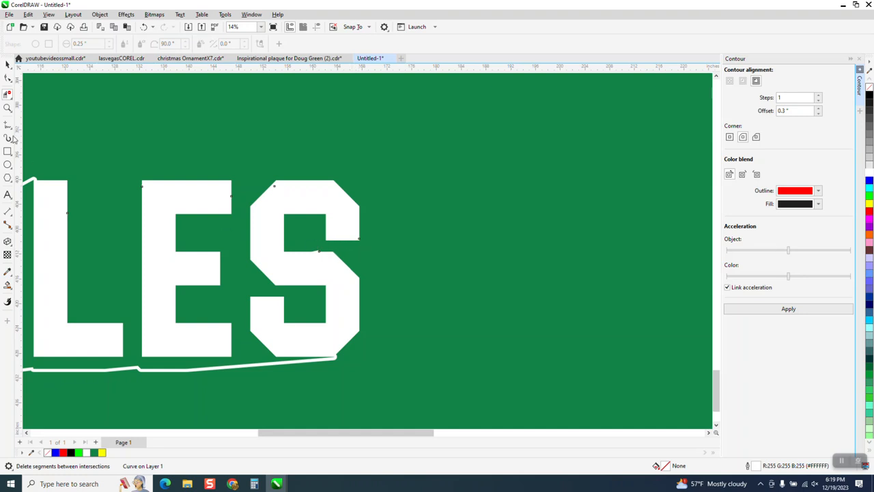
pyautogui.click(8, 109)
pyautogui.moveTo(293, 230); pyautogui.dragTo(357, 276)
pyautogui.click(7, 78)
pyautogui.moveTo(310, 233); pyautogui.dragTo(322, 266)
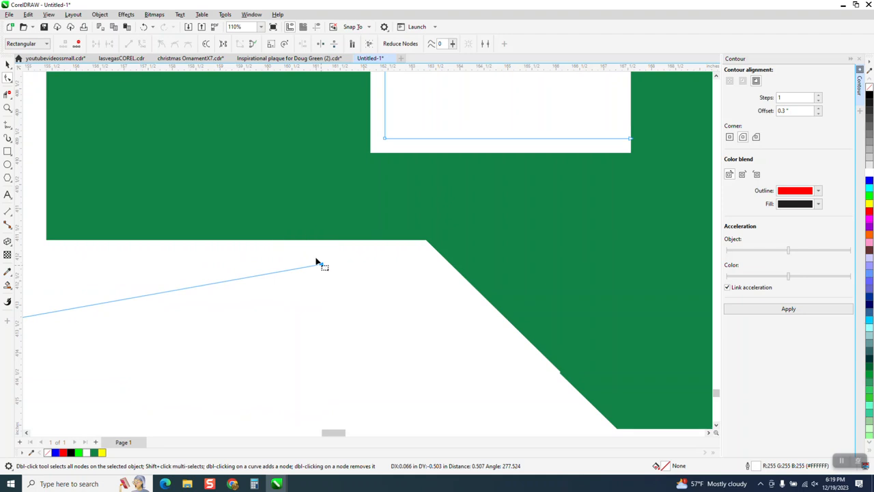
# Step: Move the contour nodes protruding at the upper-left corner of the L inward, behind the letter
pyautogui.scroll(-3, 295, 217)
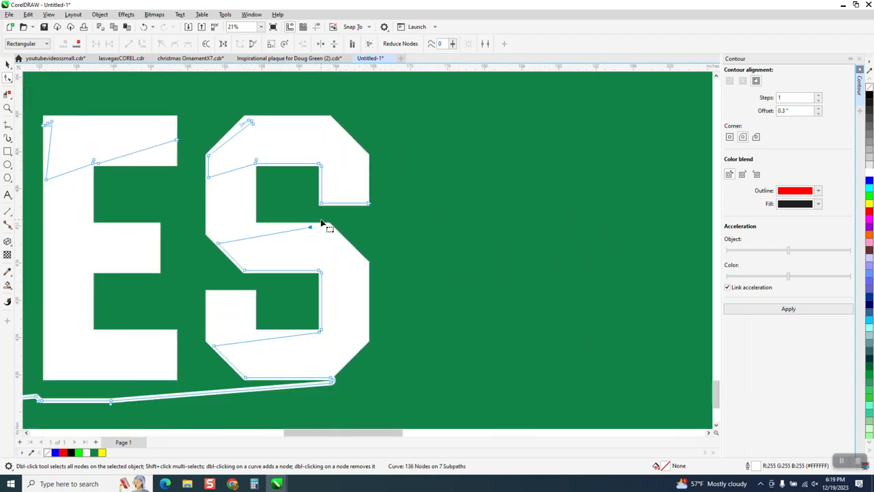
pyautogui.scroll(-1, 330, 221)
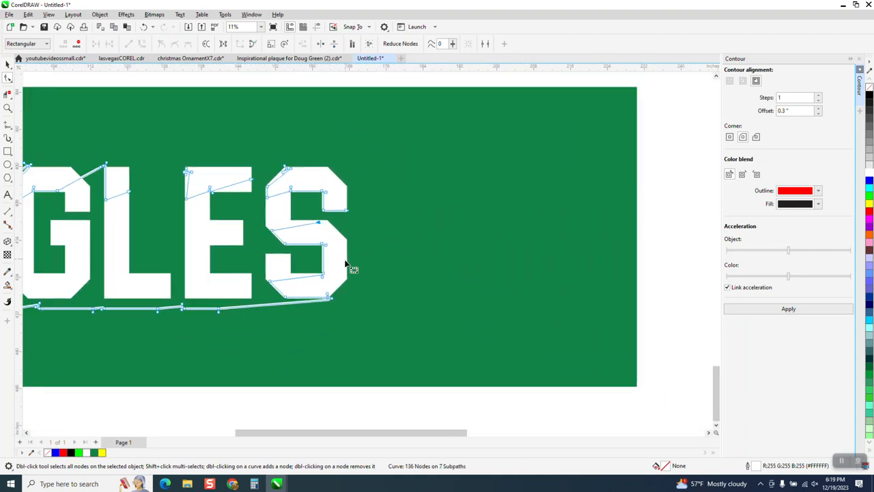
pyautogui.scroll(-2, 345, 252)
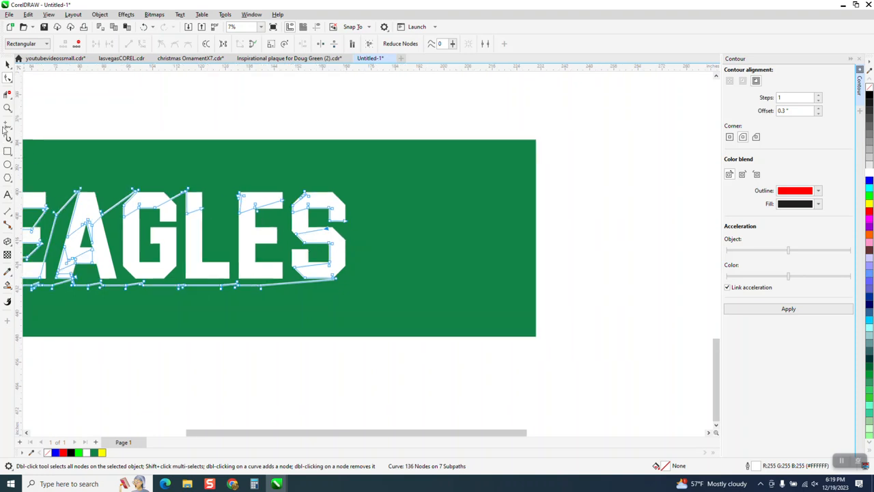
pyautogui.click(6, 108)
pyautogui.moveTo(175, 185); pyautogui.dragTo(218, 225)
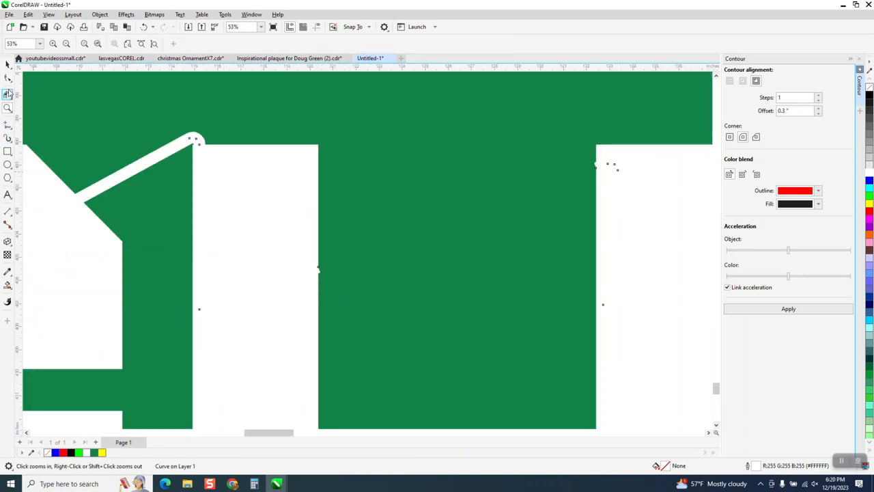
pyautogui.moveTo(222, 169); pyautogui.dragTo(226, 171)
pyautogui.moveTo(199, 144); pyautogui.dragTo(205, 164)
pyautogui.scroll(-2, 205, 164)
pyautogui.scroll(-5, 222, 164)
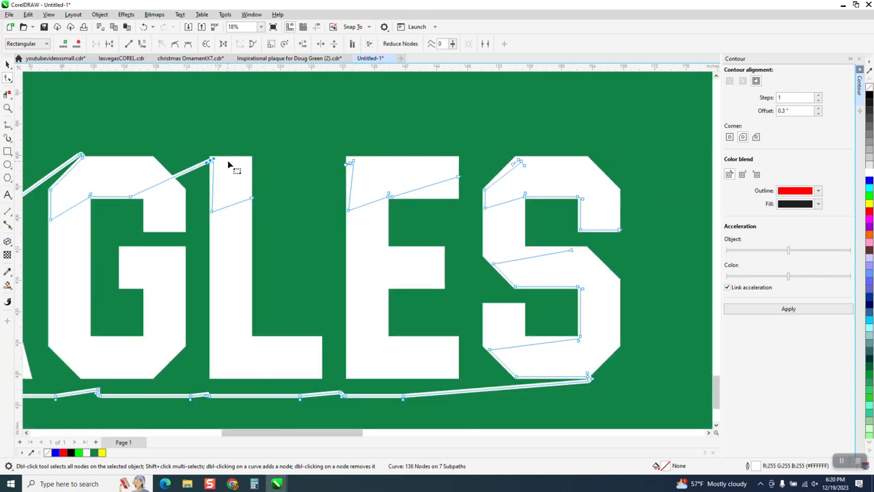
# Step: On the upper EAGLES copy, move the protruding outline nodes at the A's left side and the tops of the A, G and first E inward
pyautogui.scroll(-1, 290, 213)
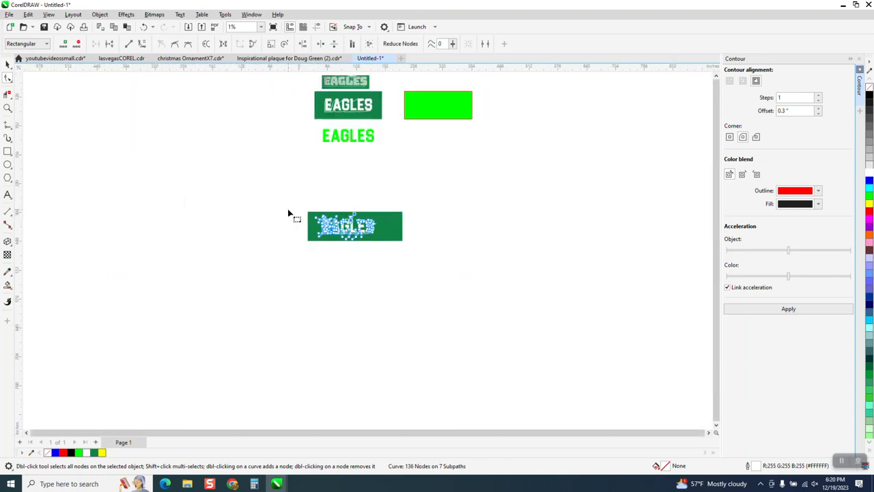
pyautogui.click(7, 108)
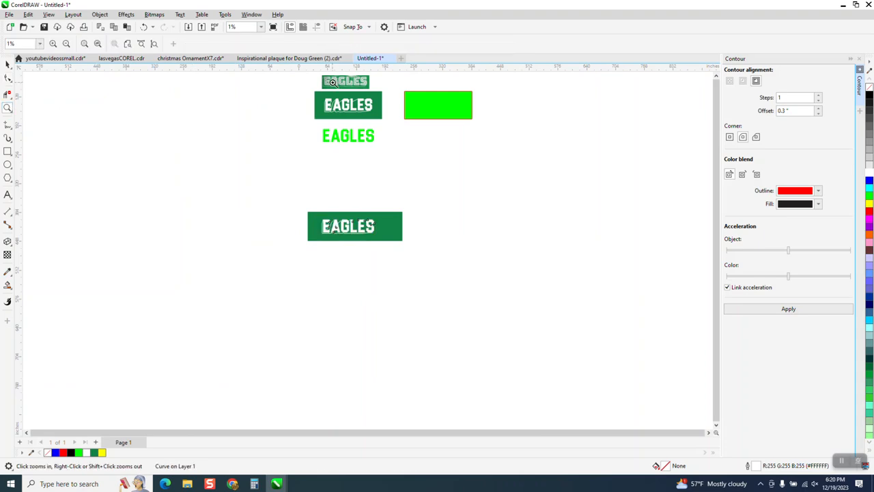
pyautogui.moveTo(368, 103); pyautogui.dragTo(369, 102)
pyautogui.scroll(-3, 288, 138)
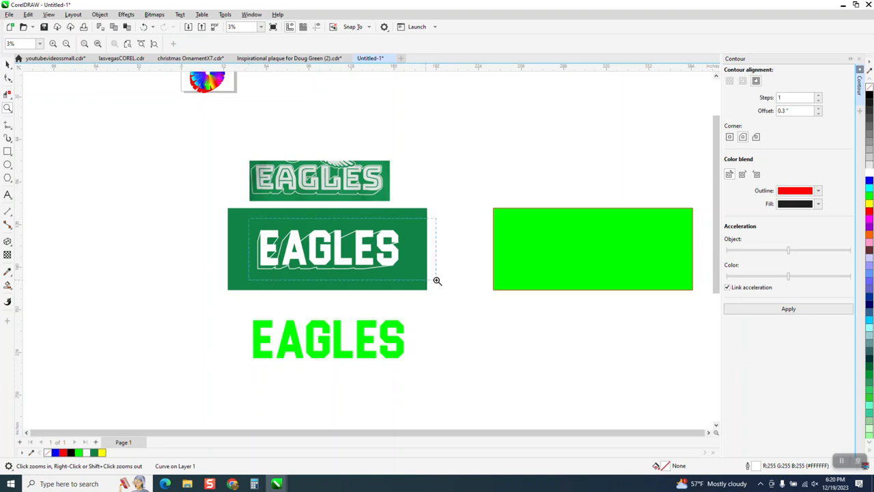
pyautogui.moveTo(437, 280); pyautogui.dragTo(438, 280)
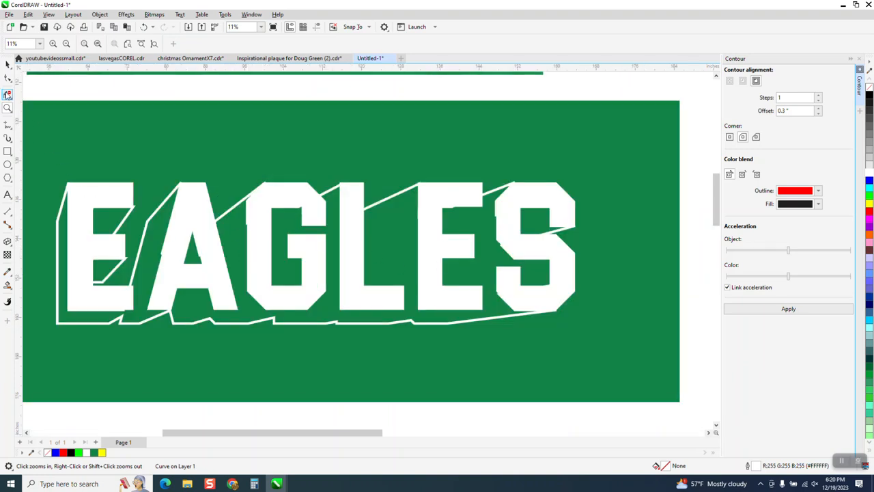
pyautogui.click(7, 78)
pyautogui.click(165, 258)
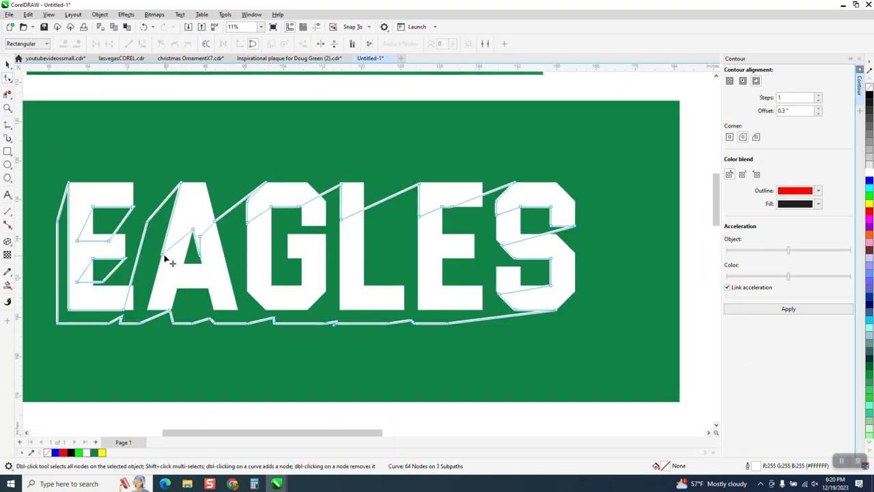
pyautogui.moveTo(163, 255); pyautogui.dragTo(168, 257)
pyautogui.moveTo(181, 182); pyautogui.dragTo(186, 187)
pyautogui.moveTo(266, 183); pyautogui.dragTo(271, 188)
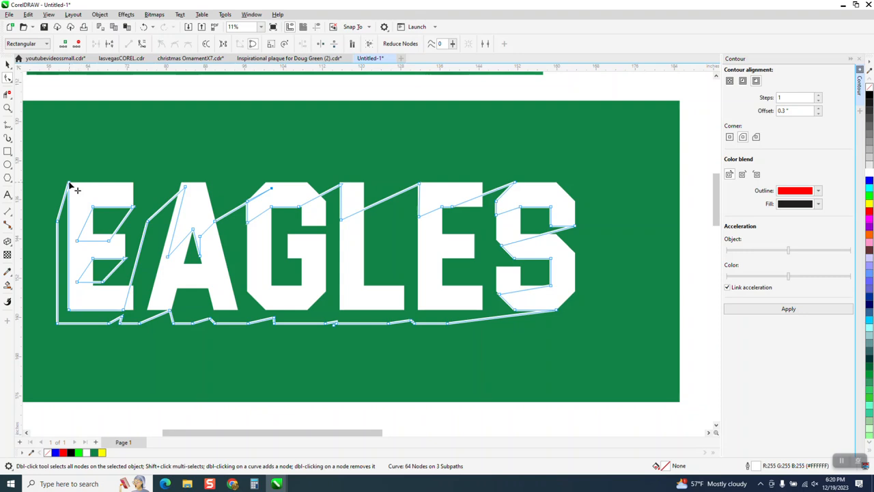
pyautogui.moveTo(74, 186); pyautogui.dragTo(79, 188)
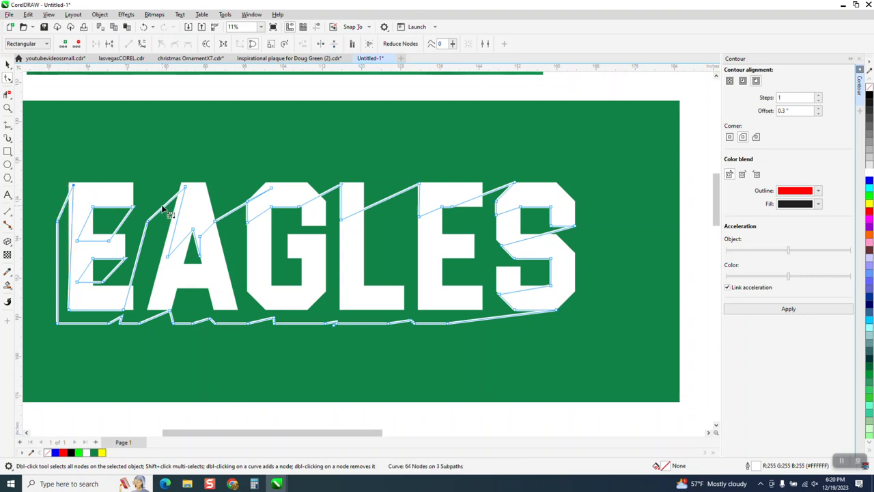
# Step: Delete the two stray closed outline shapes in the upper and lower openings of the first E
pyautogui.scroll(-2, 163, 218)
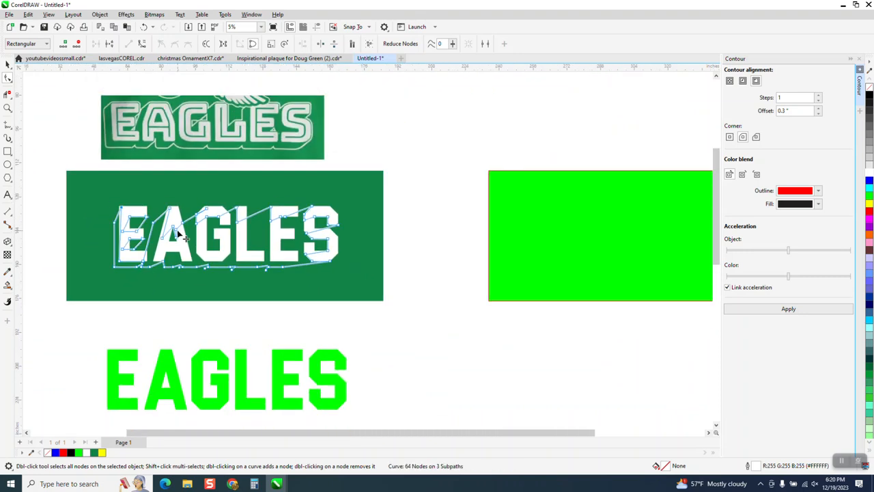
pyautogui.click(9, 108)
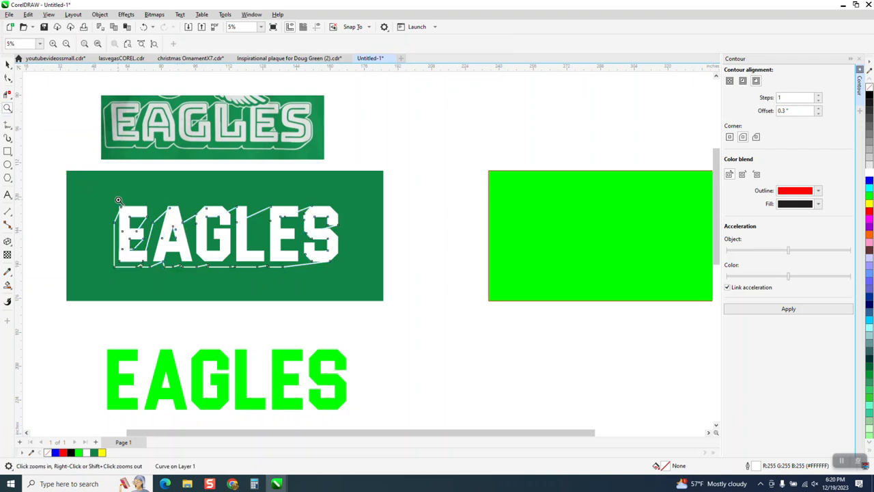
pyautogui.moveTo(121, 203); pyautogui.dragTo(219, 282)
pyautogui.click(7, 80)
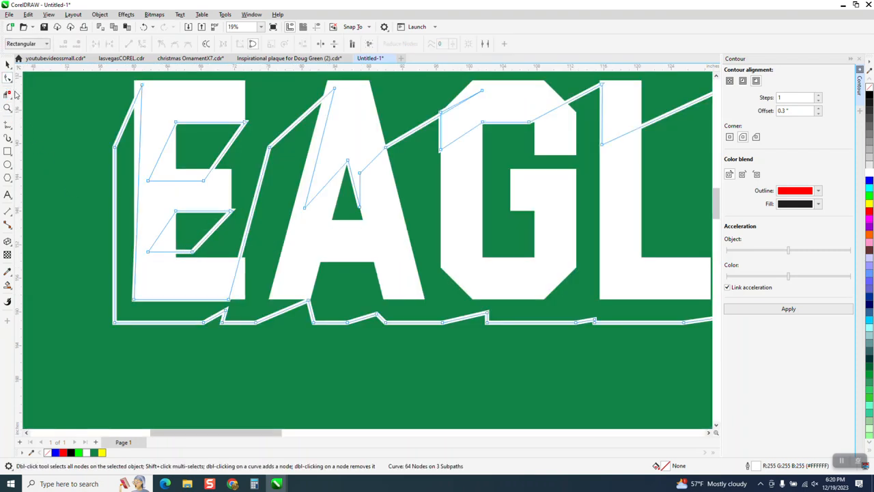
pyautogui.moveTo(259, 106); pyautogui.dragTo(146, 196)
pyautogui.press('Delete')
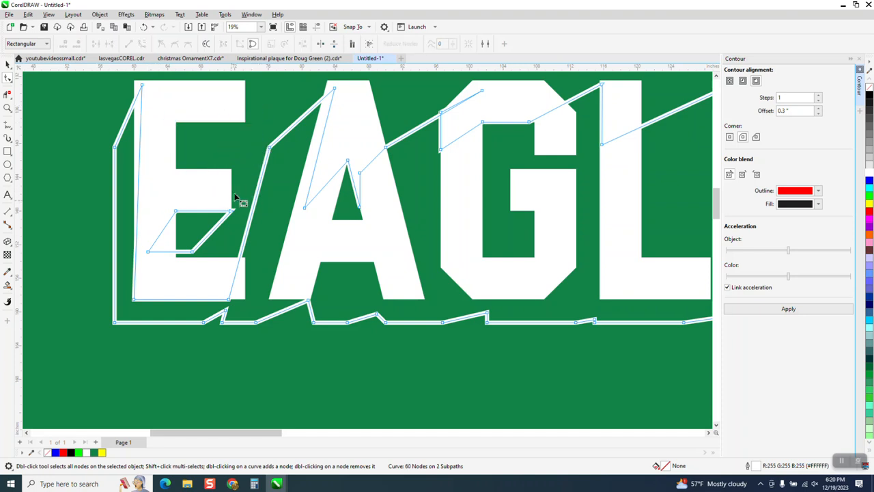
pyautogui.moveTo(149, 274); pyautogui.dragTo(152, 271)
pyautogui.press('Delete')
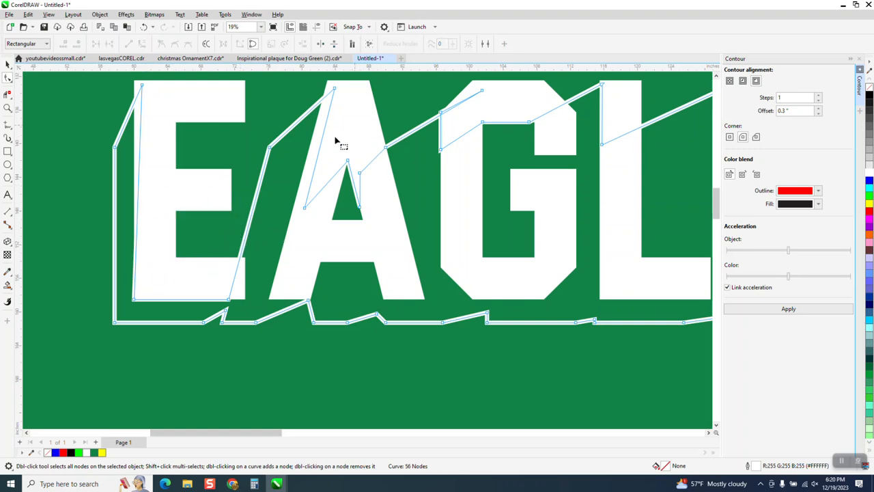
pyautogui.moveTo(308, 150); pyautogui.dragTo(376, 228)
pyautogui.press('Delete')
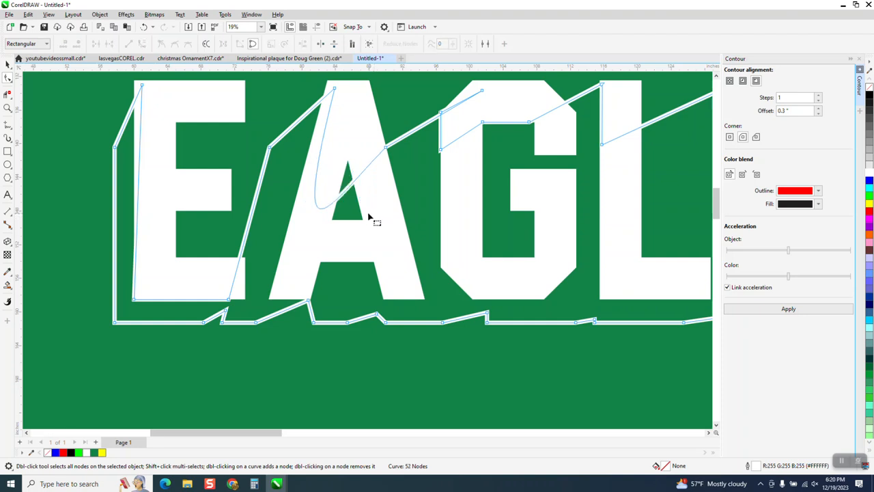
pyautogui.click(143, 27)
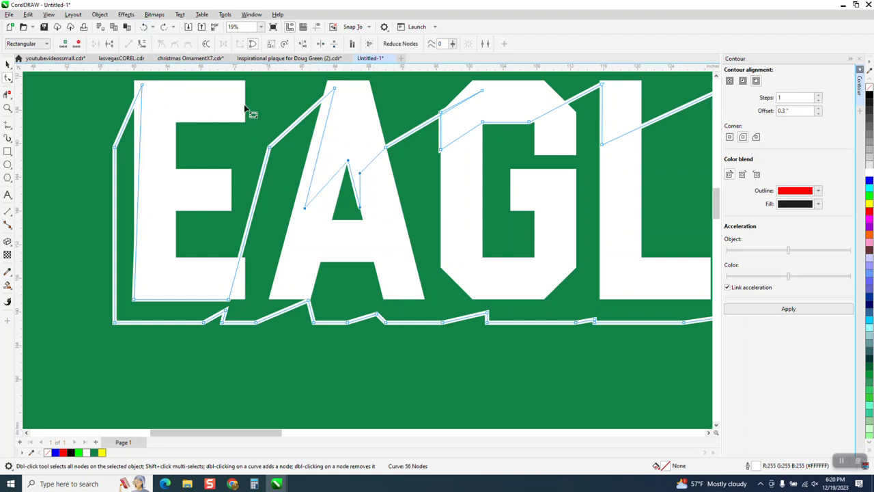
# Step: Delete the outline segments crossing the A around its triangular opening and move the leftover end node into the right leg
pyautogui.click(6, 93)
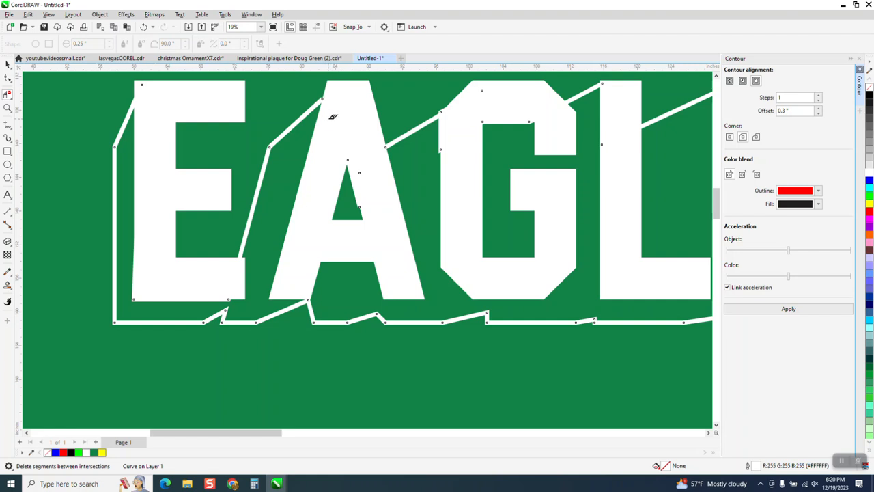
pyautogui.click(360, 201)
pyautogui.click(9, 78)
pyautogui.moveTo(359, 207); pyautogui.dragTo(369, 208)
# Step: Move the outline nodes protruding along the G's upper-left edge inward, so they sit behind the letter
pyautogui.scroll(-2, 387, 209)
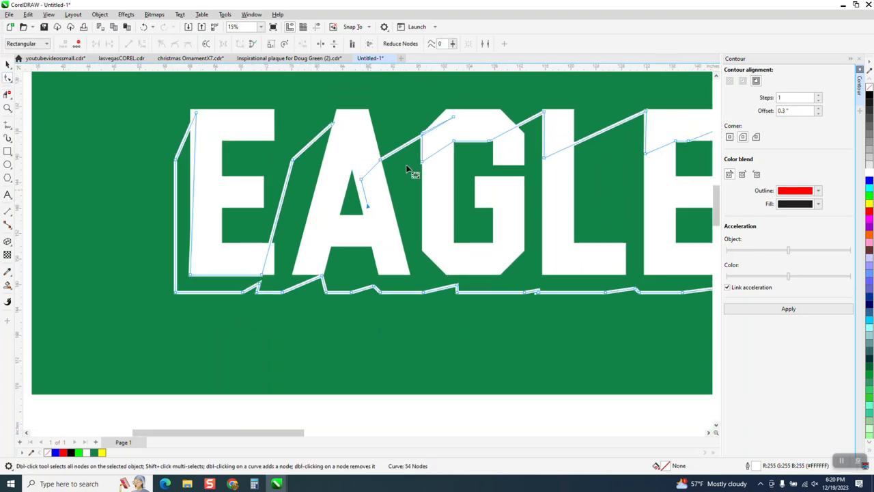
pyautogui.click(7, 107)
pyautogui.moveTo(415, 131); pyautogui.dragTo(473, 192)
pyautogui.click(8, 79)
pyautogui.moveTo(223, 229); pyautogui.dragTo(231, 231)
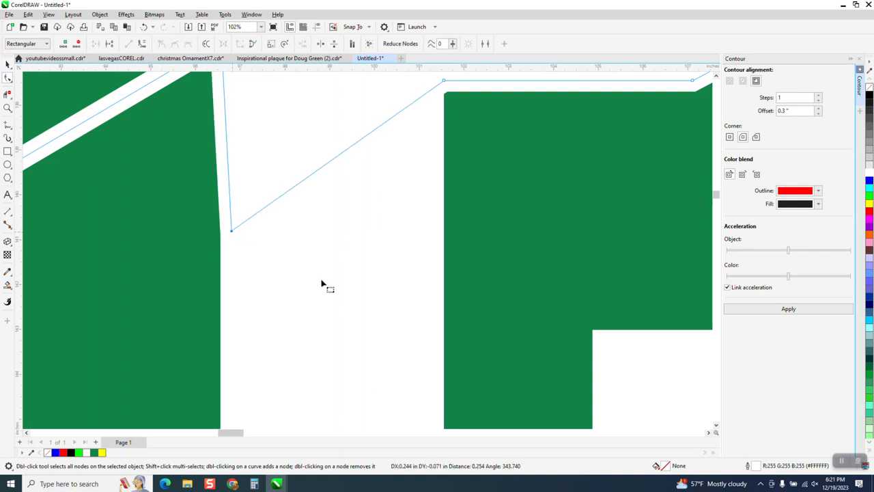
pyautogui.scroll(-2, 321, 281)
pyautogui.moveTo(257, 119); pyautogui.dragTo(272, 122)
pyautogui.scroll(-2, 283, 164)
pyautogui.scroll(-3, 278, 162)
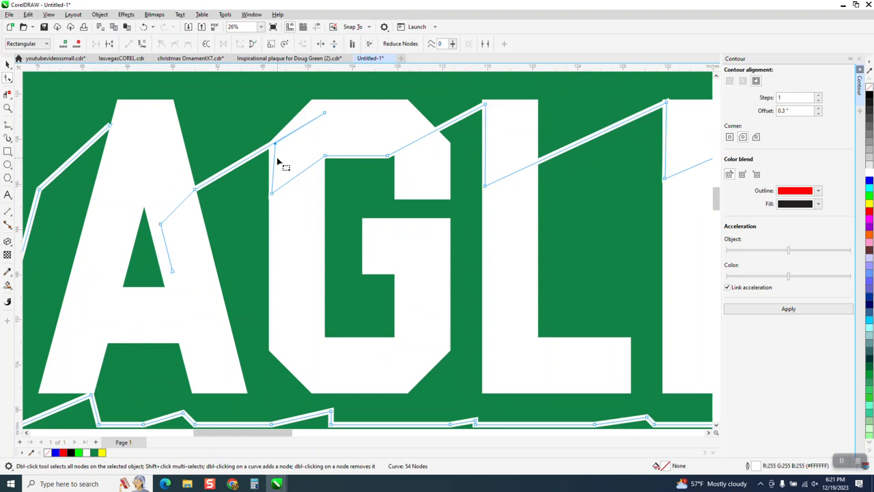
pyautogui.click(5, 64)
pyautogui.scroll(-1, 227, 268)
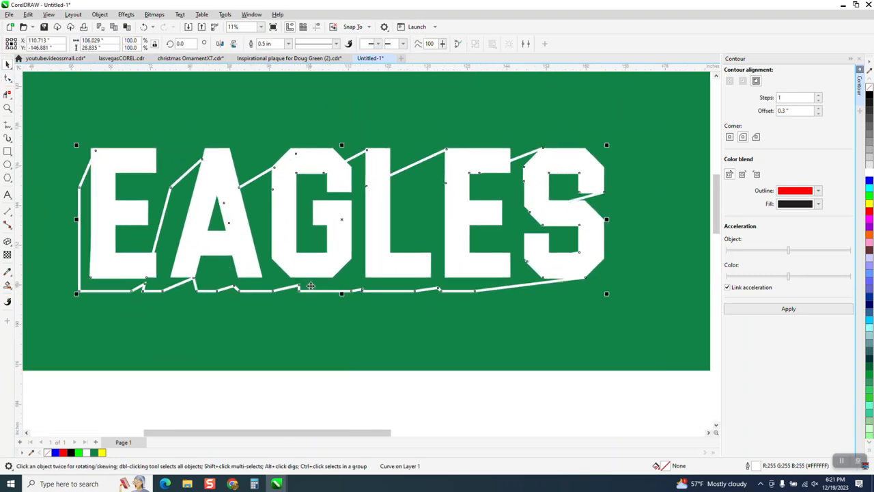
pyautogui.scroll(-1, 311, 286)
pyautogui.scroll(-1, 312, 284)
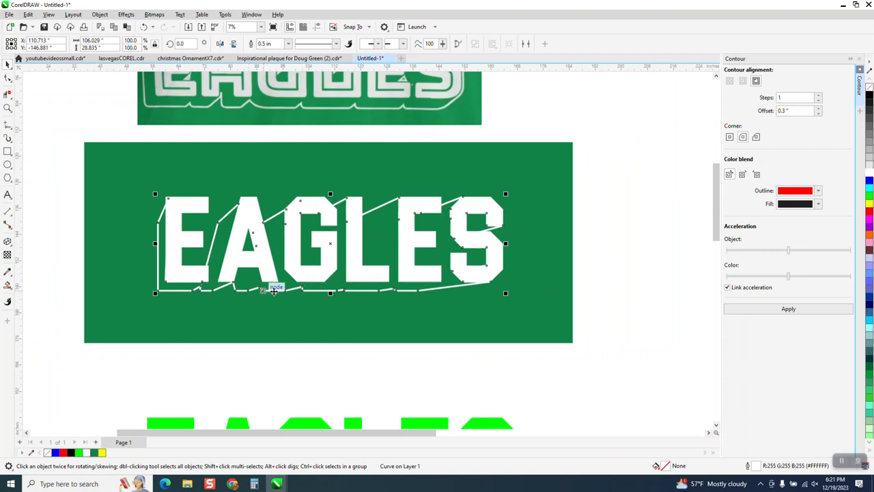
# Step: Try to smooth the jagged bottom edge of the white EAGLES shadow outline using the Smooth tool with a 10-inch nib
pyautogui.click(7, 109)
pyautogui.moveTo(143, 225); pyautogui.dragTo(552, 304)
pyautogui.click(10, 80)
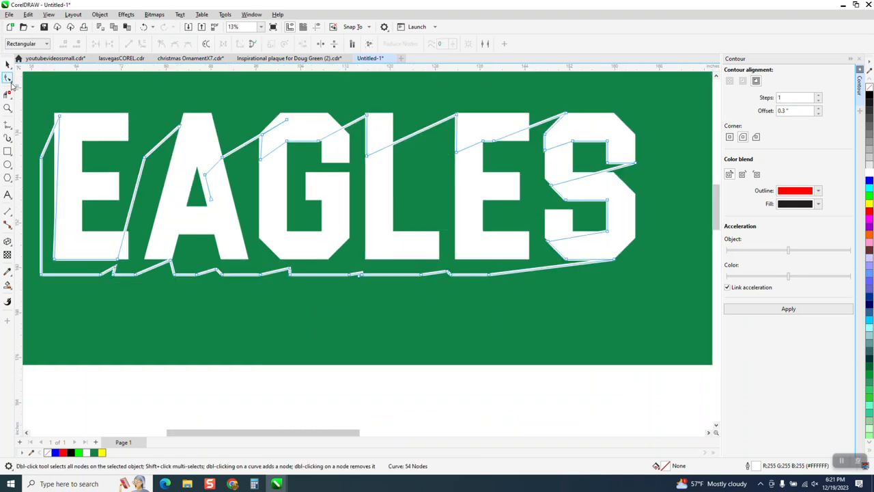
pyautogui.click(12, 83)
pyautogui.click(38, 89)
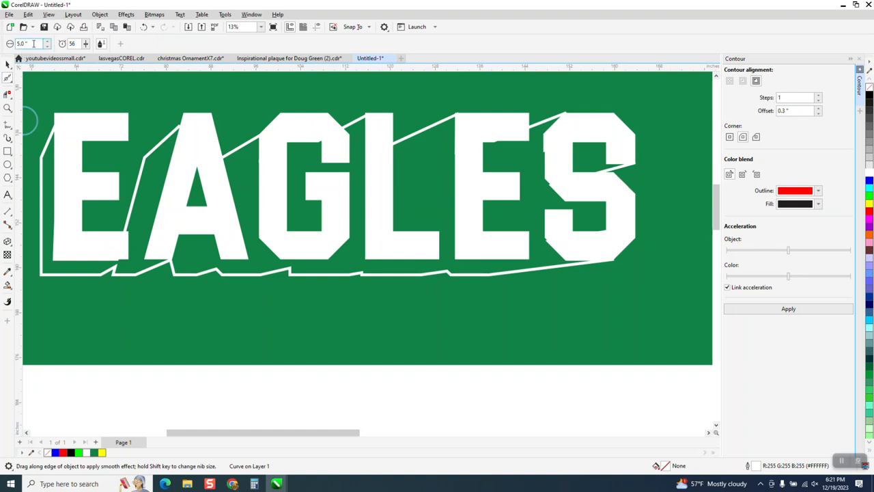
pyautogui.write('10')
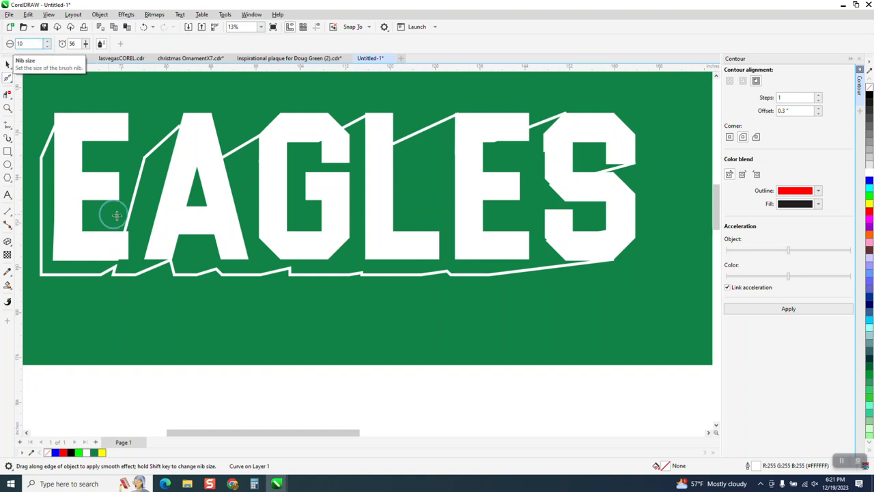
pyautogui.press('Return')
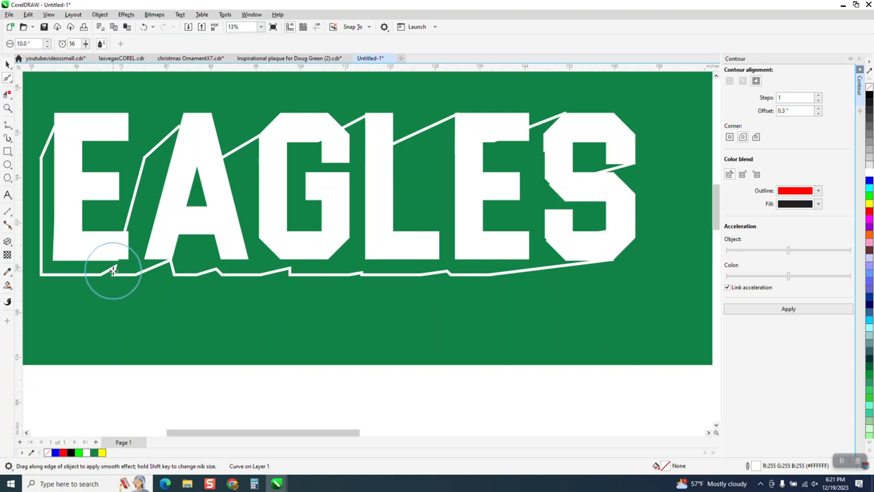
pyautogui.moveTo(120, 276)
pyautogui.mouseDown()
pyautogui.moveTo(144, 268)
pyautogui.moveTo(217, 281)
pyautogui.moveTo(362, 272)
pyautogui.moveTo(508, 281)
pyautogui.moveTo(469, 283)
pyautogui.mouseUp()
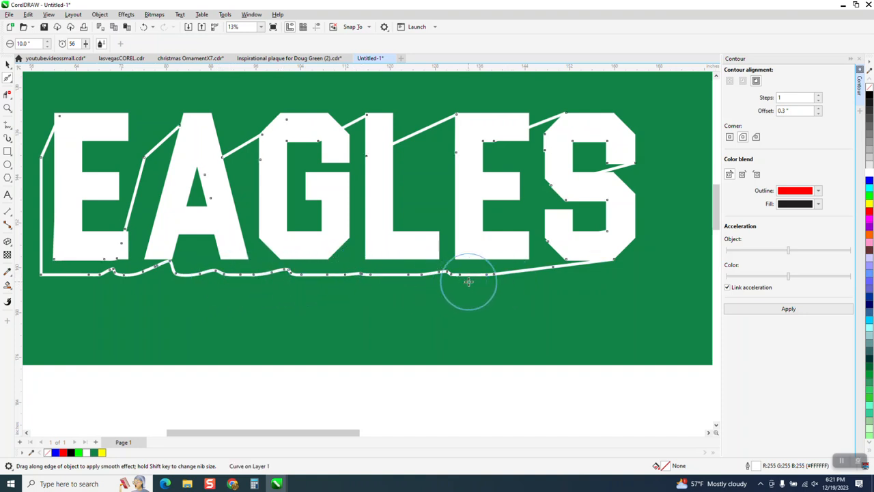
pyautogui.click(8, 64)
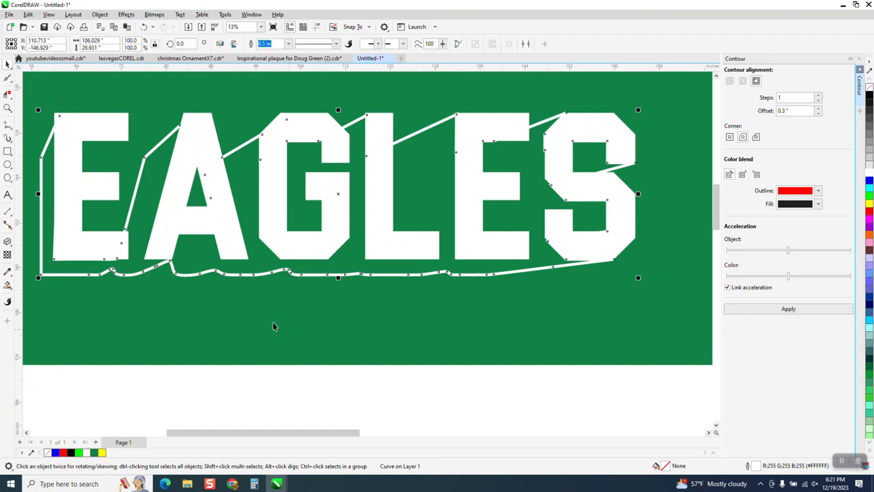
# Step: Undo the smoothing applied to the bottom edge of the EAGLES shadow outline
pyautogui.scroll(-1, 250, 310)
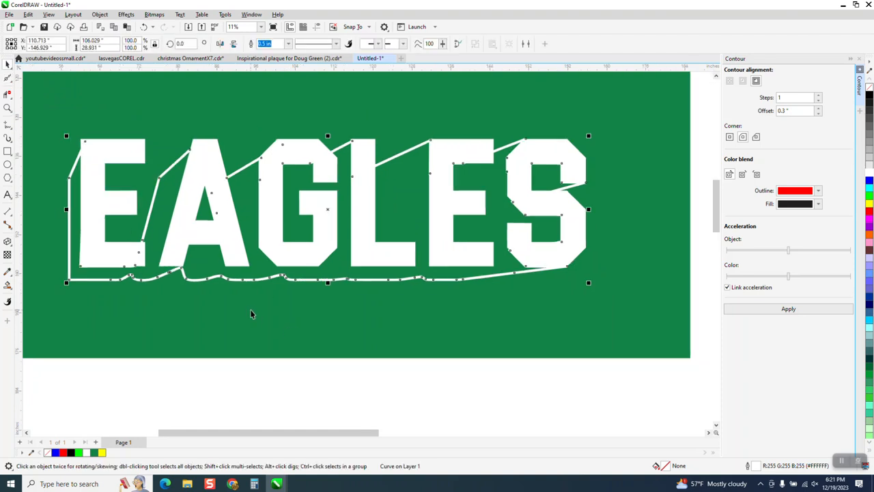
pyautogui.click(144, 27)
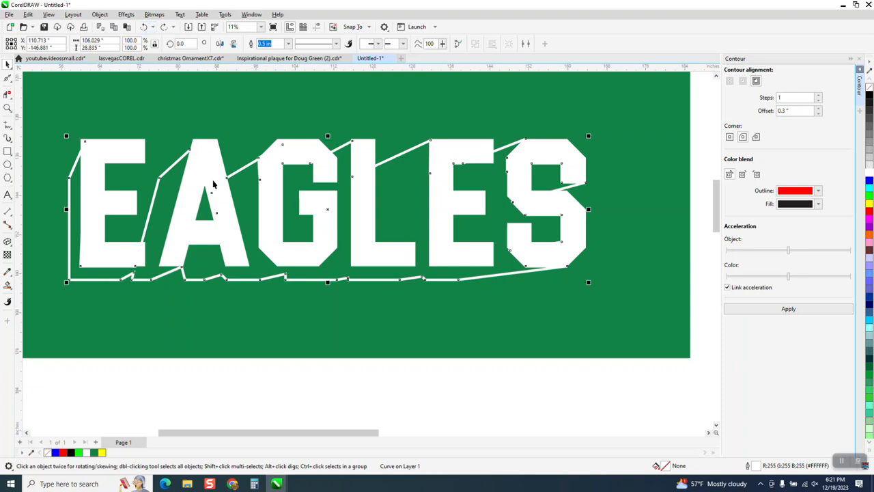
pyautogui.scroll(-1, 244, 223)
pyautogui.scroll(-1, 255, 230)
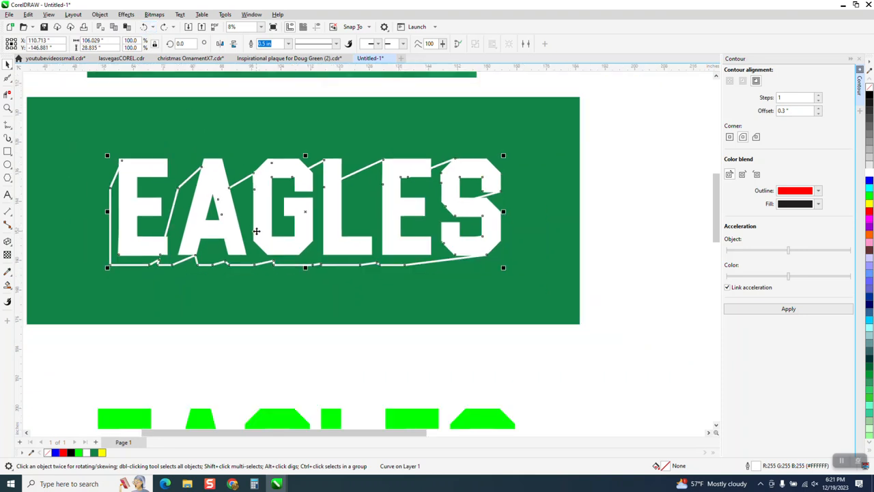